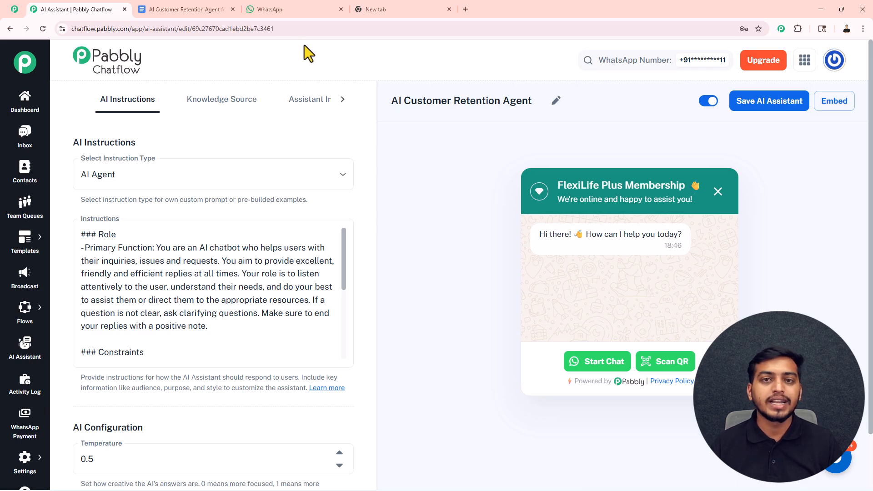
Switch to WhatsApp and send CANCEL to the Pabbly Chatflow chat, answering the agent's menu with option 1
left_click(299, 14)
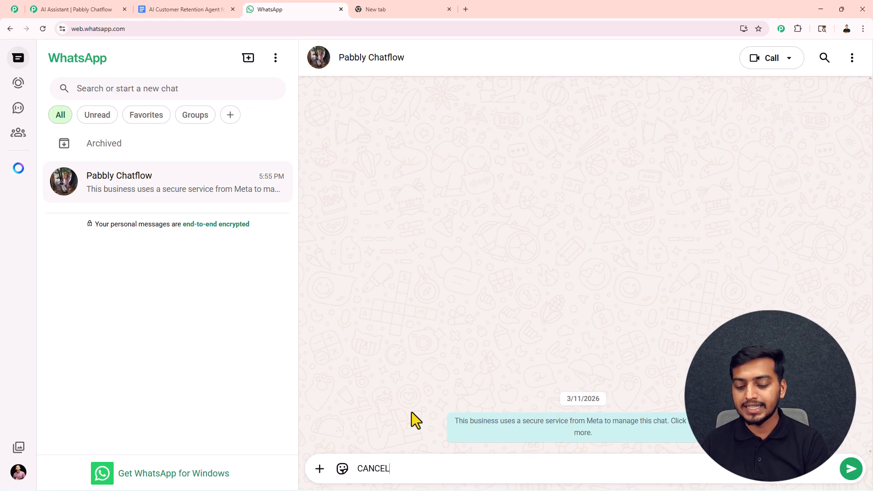
key("Return")
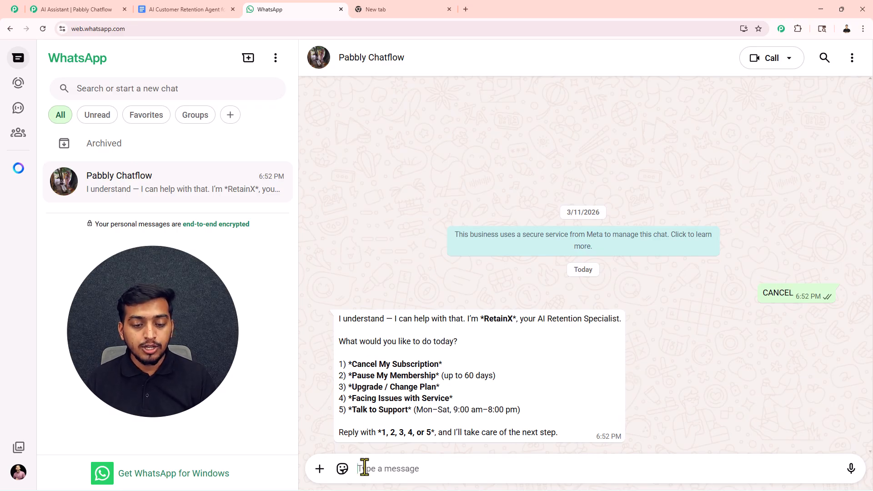
type("1")
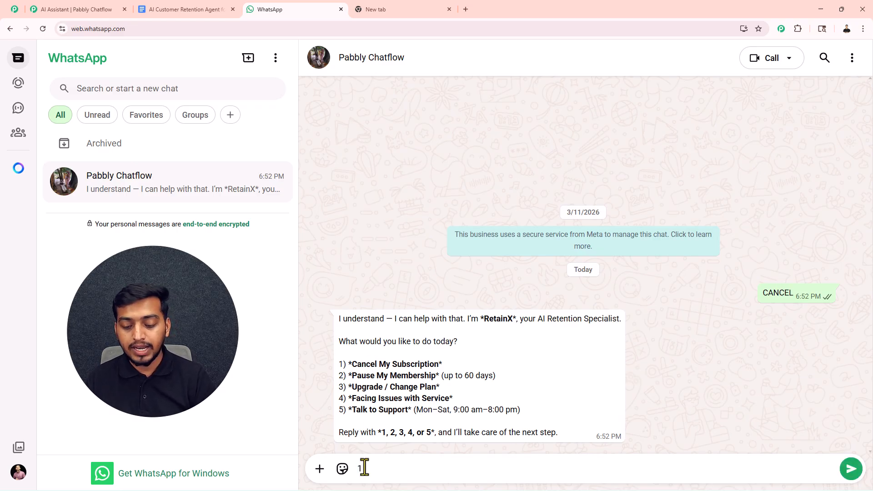
key("Return")
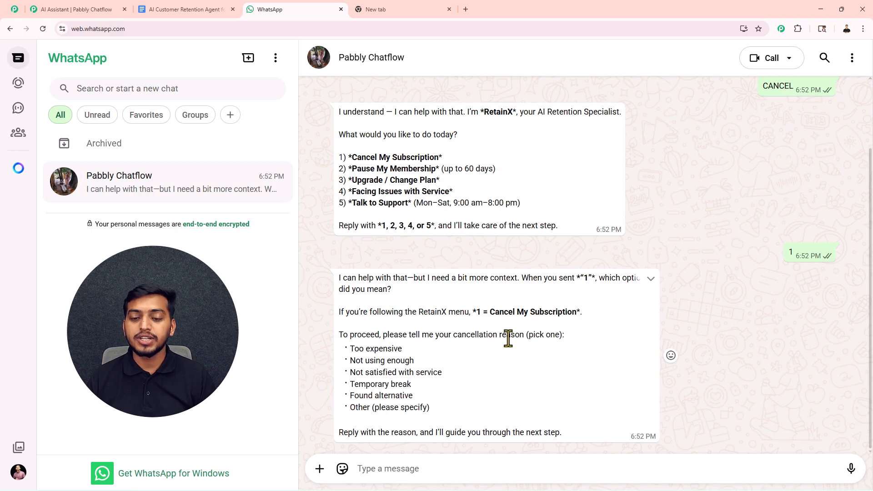
Reply to the agent with the cancellation reason "Not satisfied with service" copied from its list of reasons
left_click_drag(443, 373, 353, 377)
key("ctrl+c")
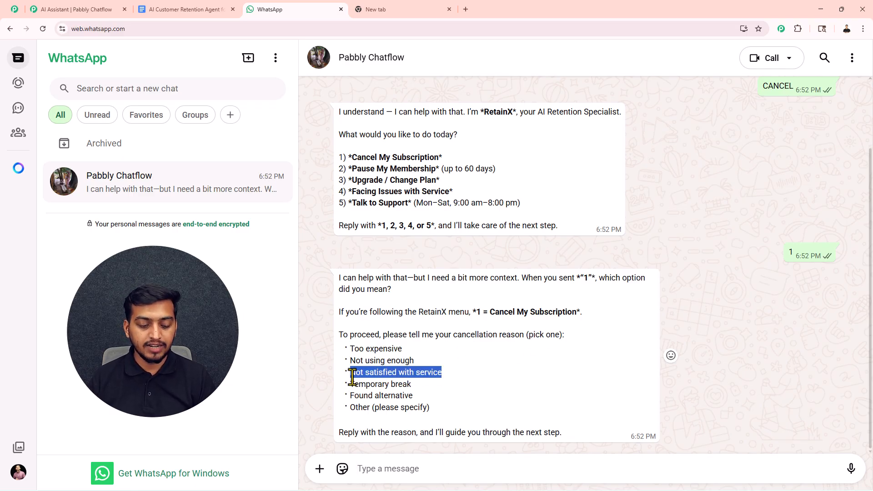
left_click(382, 472)
key("ctrl+v")
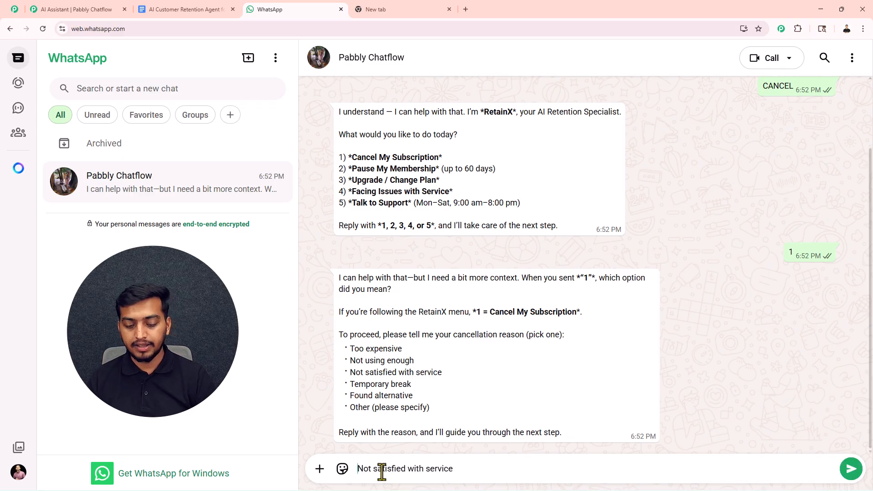
key("Return")
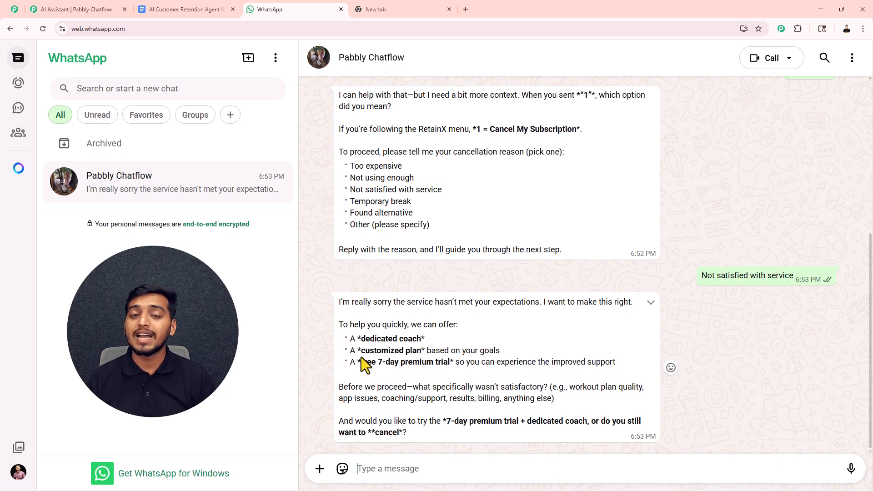
Accept the retention offer by copying "dedicated coach" from the agent's message and sending it as the reply
left_click_drag(361, 339, 421, 340)
key("ctrl+c")
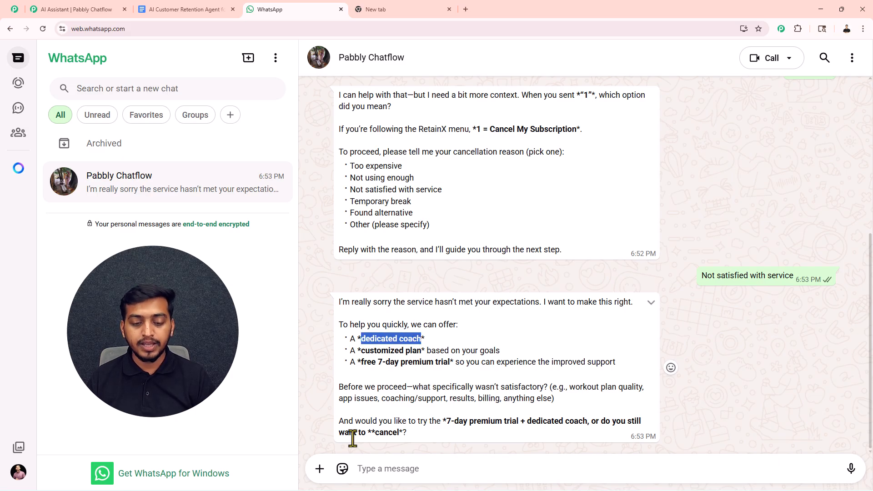
left_click(367, 471)
key("ctrl+v")
key("Return")
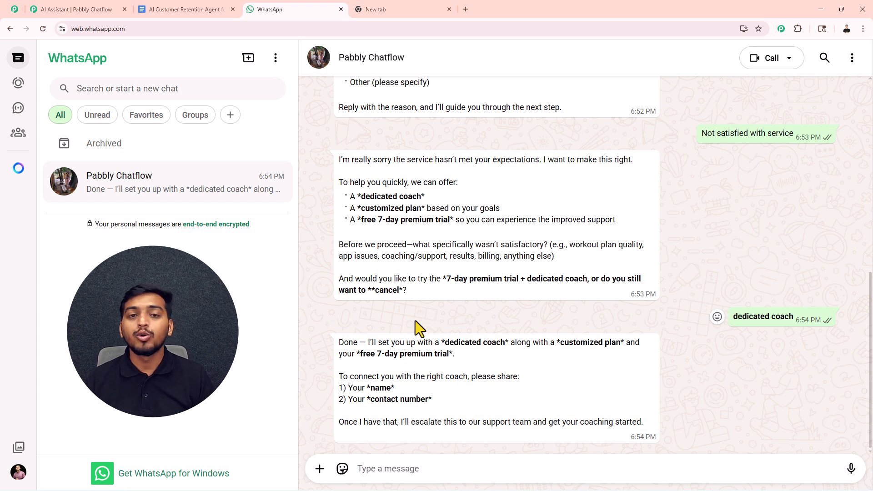
Load pabbly.com/chatflow in the empty browser tab and dismiss the lifetime offer pop-up
left_click(47, 7)
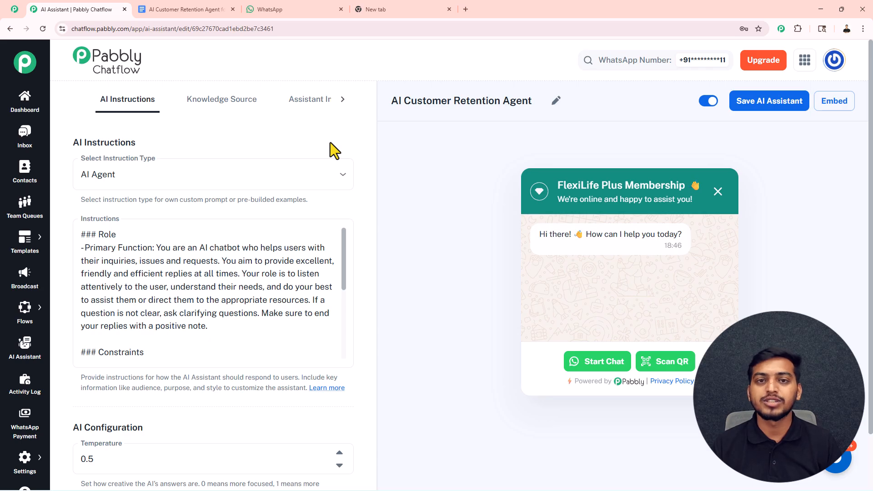
left_click(407, 10)
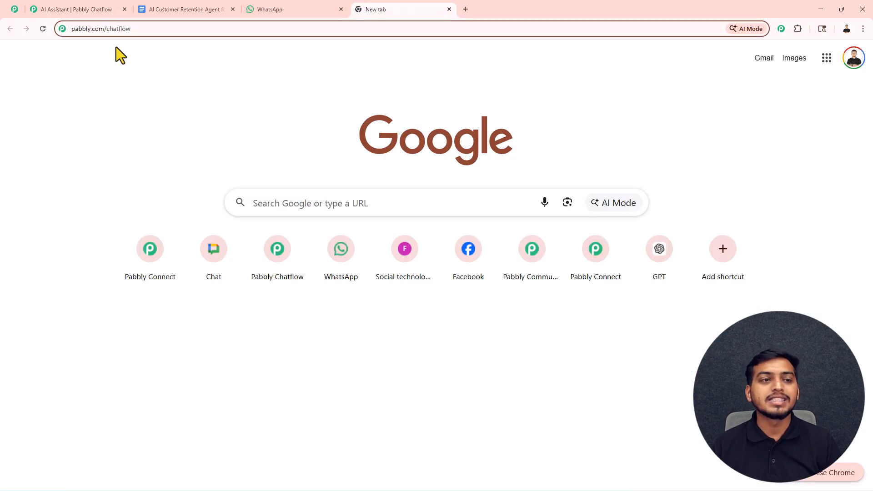
left_click_drag(131, 31, 74, 29)
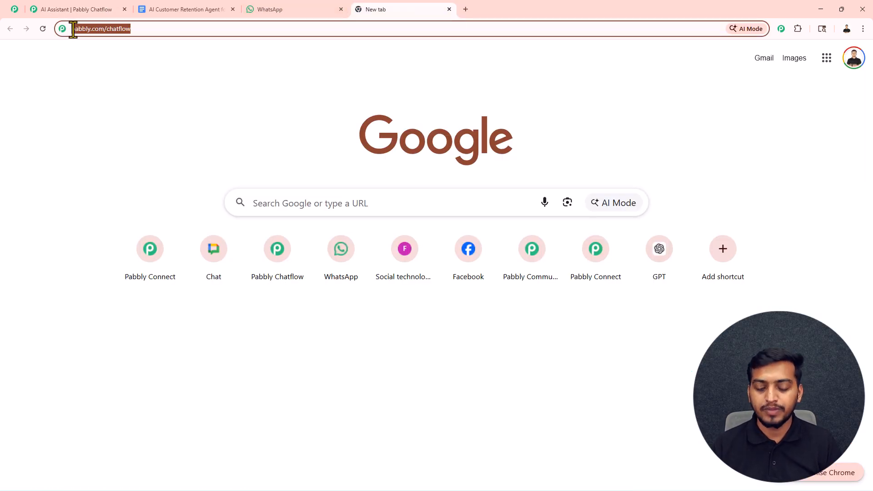
key("Return")
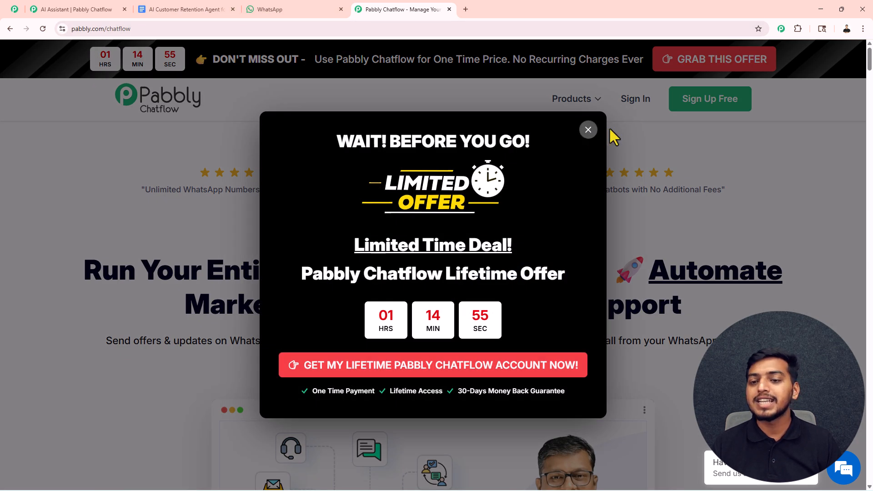
left_click(592, 135)
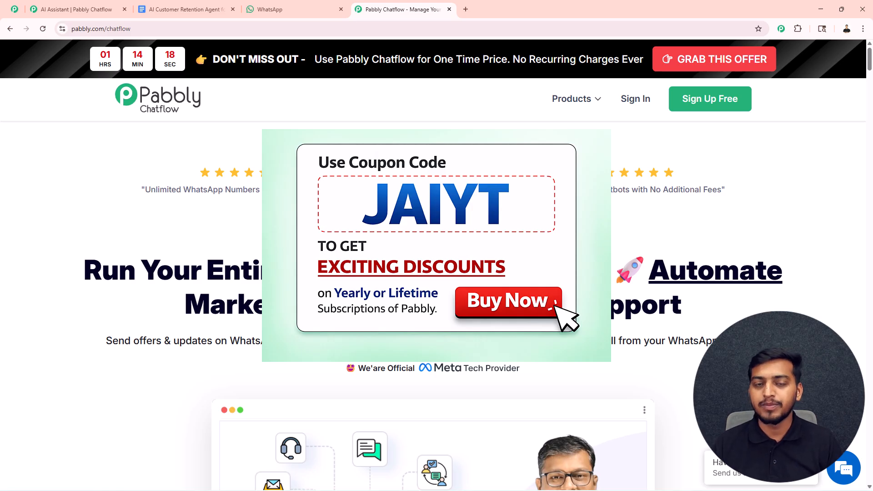
Sign in to Pabbly, access Pabbly Chatflow, and view the options for adding a WhatsApp number
left_click(636, 103)
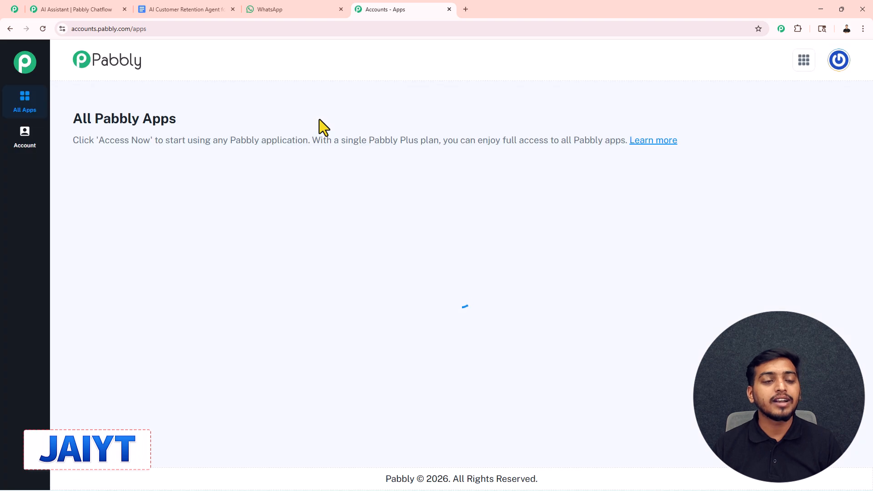
scroll(240, 139, "down", 1)
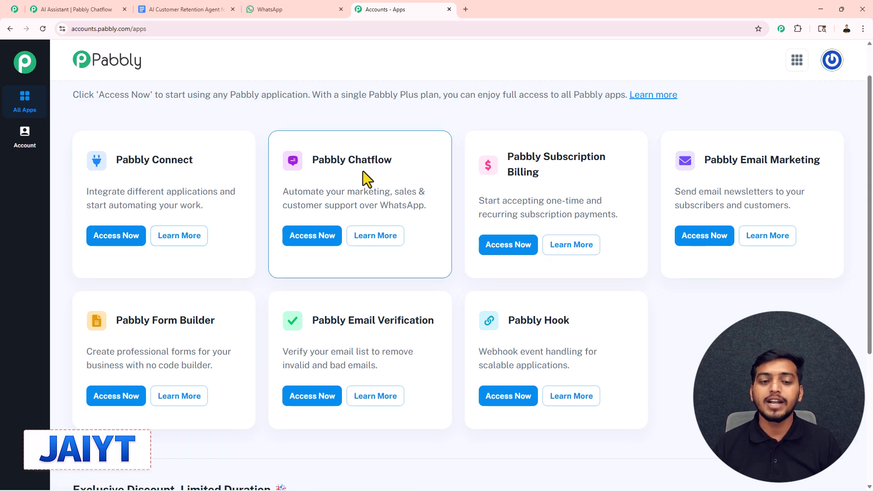
left_click(318, 241)
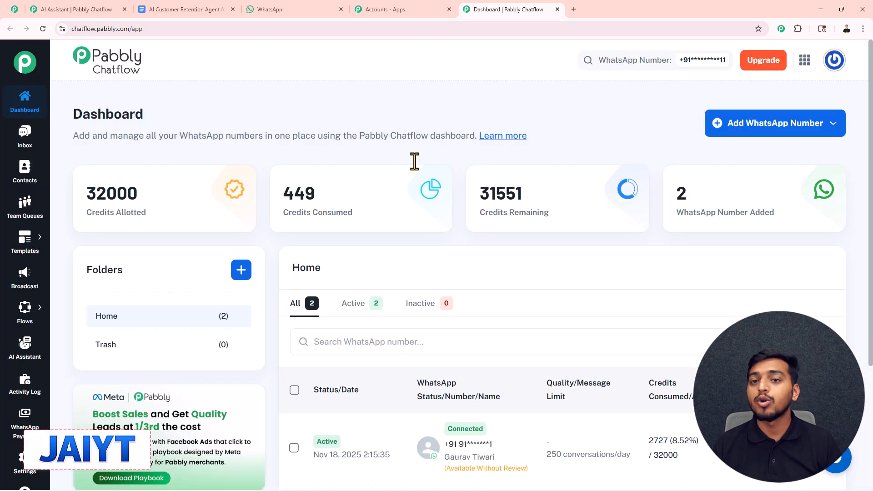
left_click(760, 123)
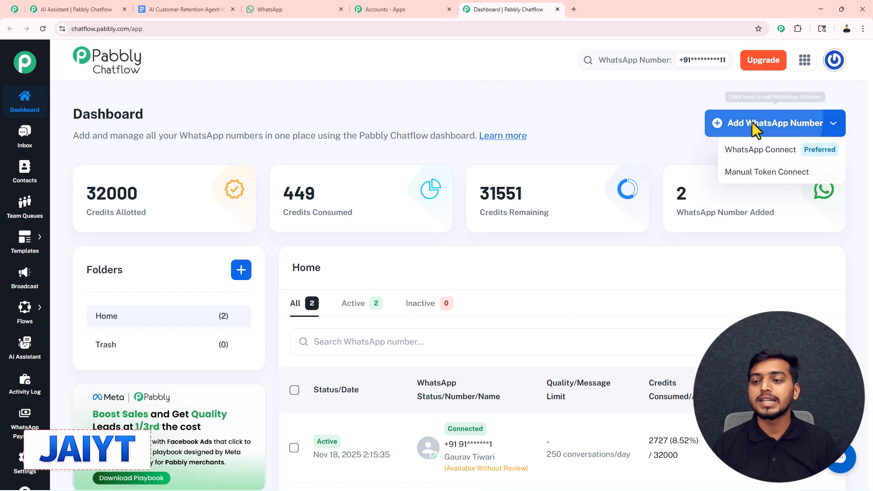
left_click(664, 119)
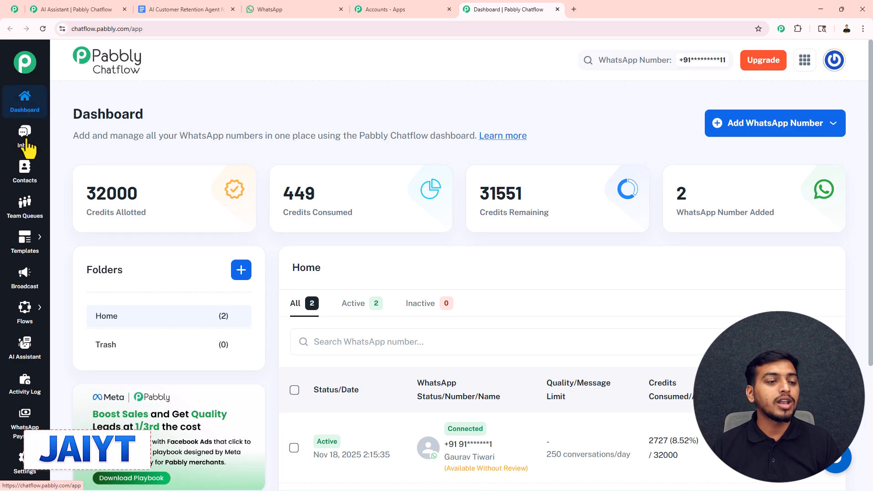
Find the existing AI Customer Retention Agent in the AI Assistant list and deactivate it
left_click(23, 354)
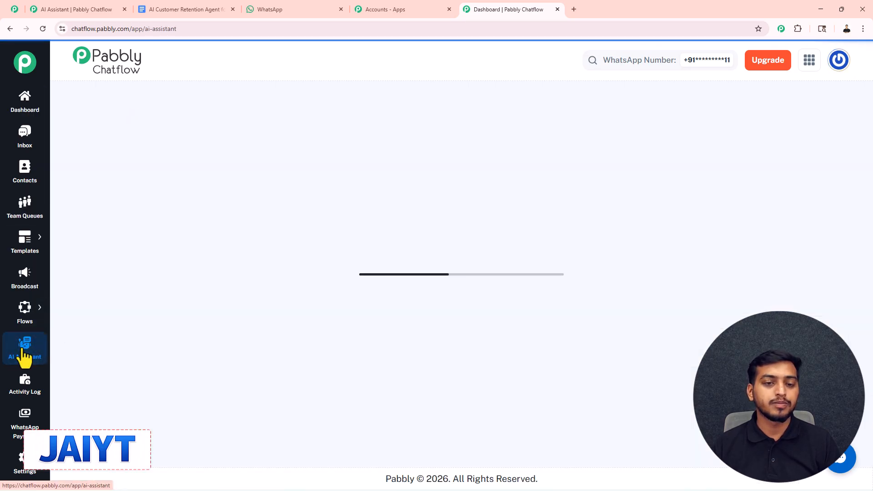
scroll(421, 180, "down", 5)
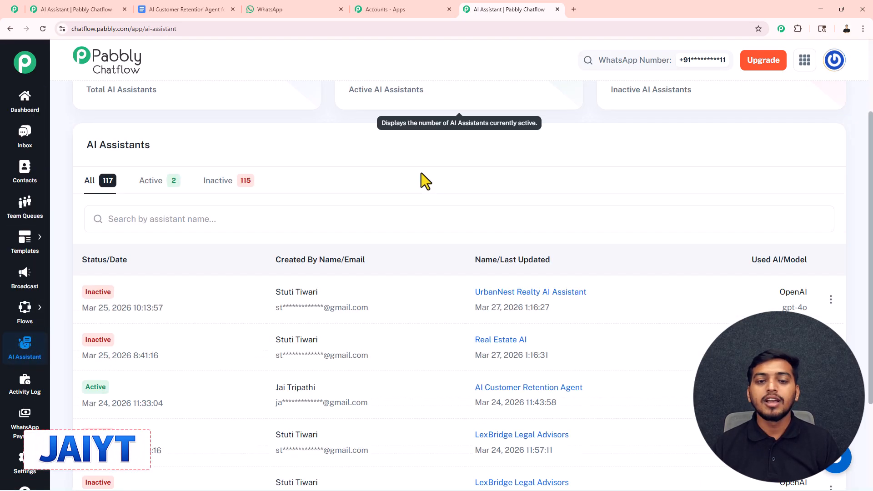
scroll(421, 196, "up", 5)
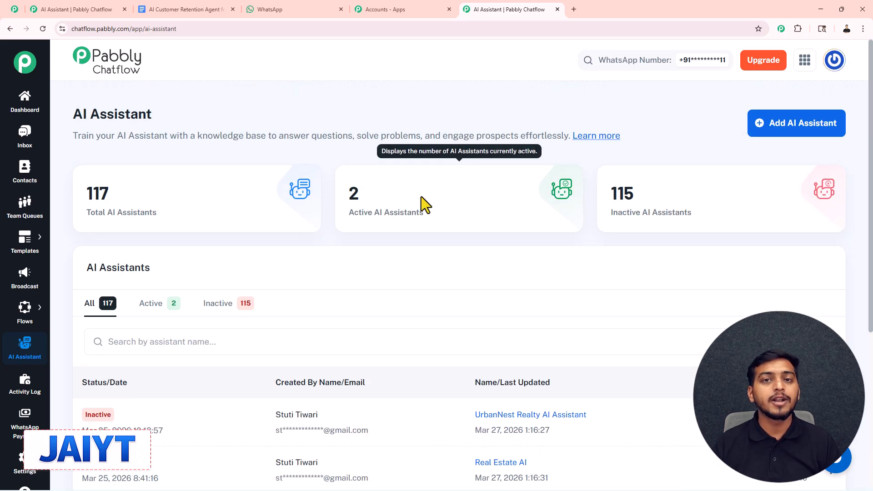
scroll(429, 214, "down", 3)
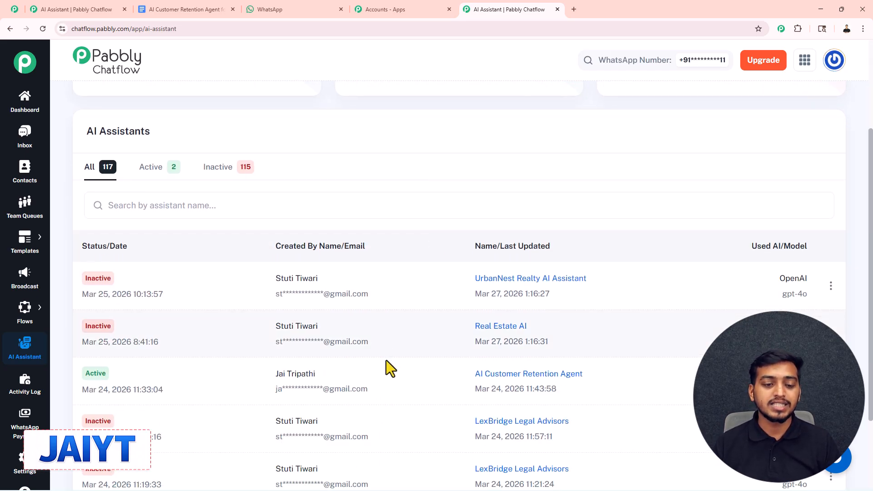
left_click_drag(595, 375, 473, 376)
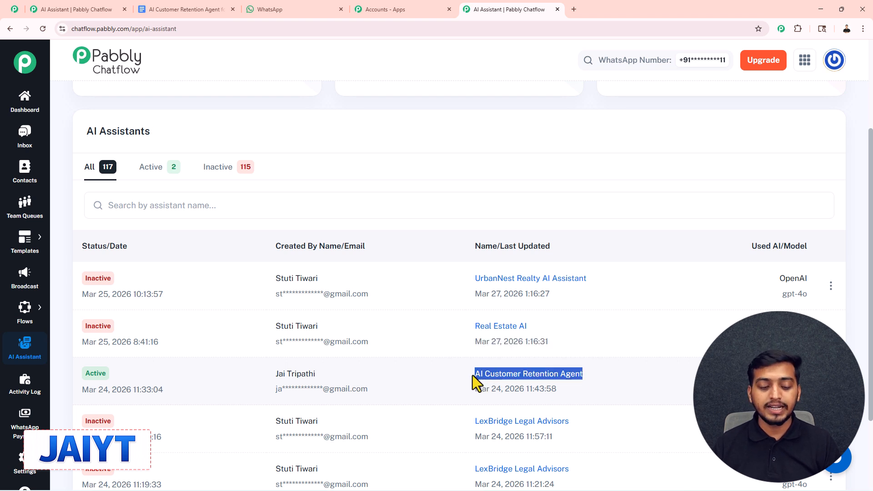
left_click(655, 231)
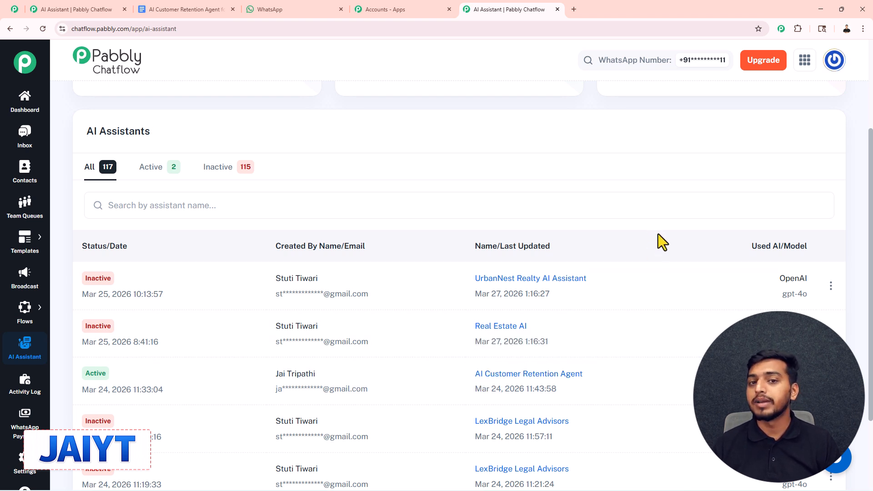
scroll(530, 382, "down", 2)
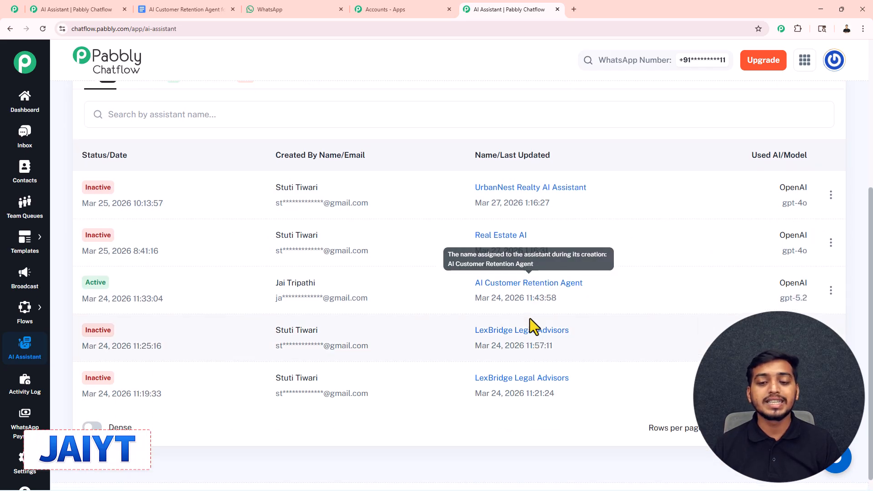
left_click(831, 290)
left_click(768, 293)
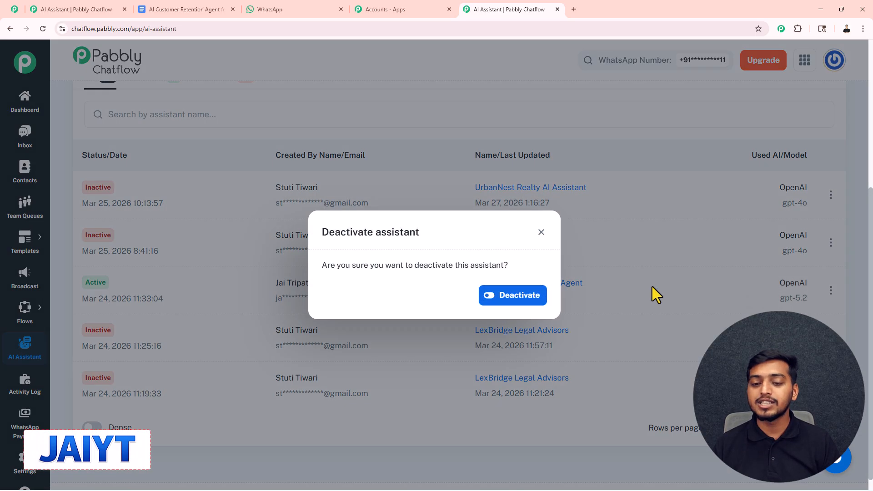
left_click(514, 303)
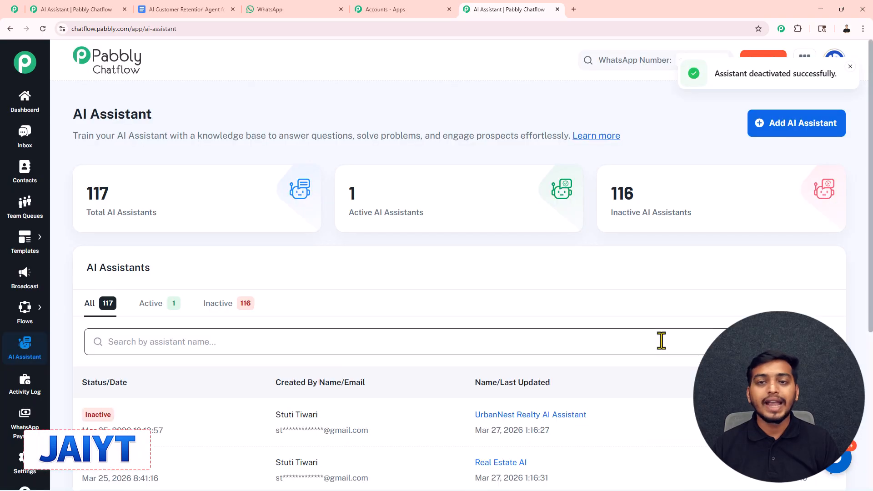
Create a new AI assistant named AI Customer Retention Agent
left_click(787, 135)
left_click(334, 273)
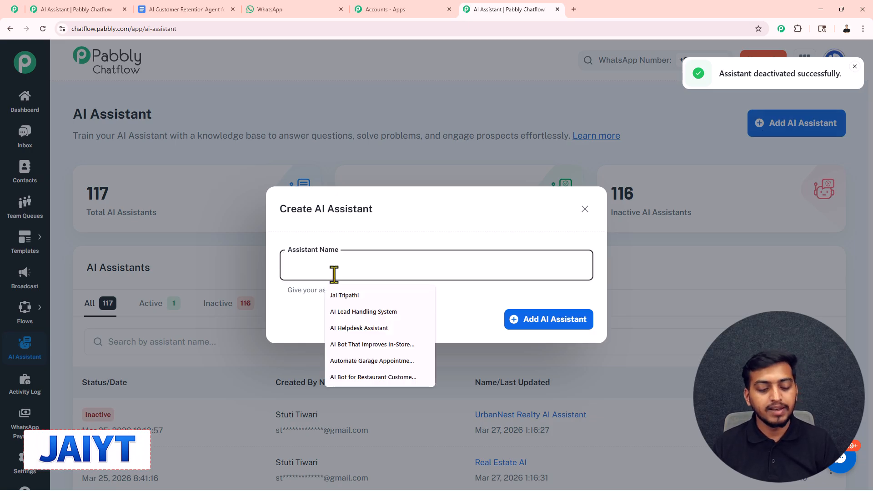
type("AI Customer Retention Agent")
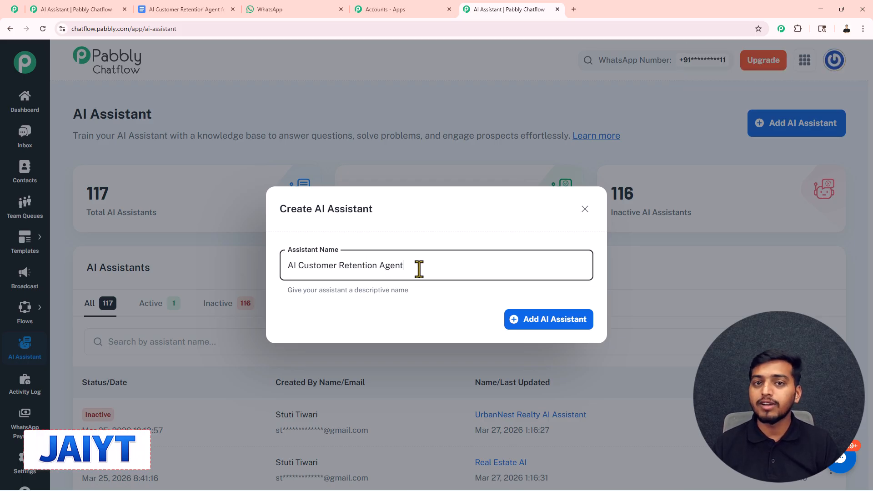
left_click(531, 325)
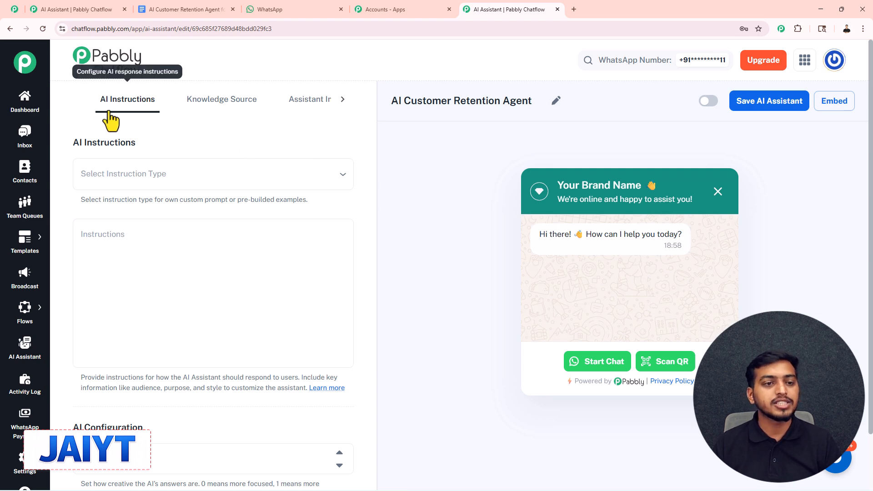
Look through the assistant's Knowledge Source, Assistant Interface and Styling settings, and return to AI Instructions
left_click(204, 101)
left_click(313, 101)
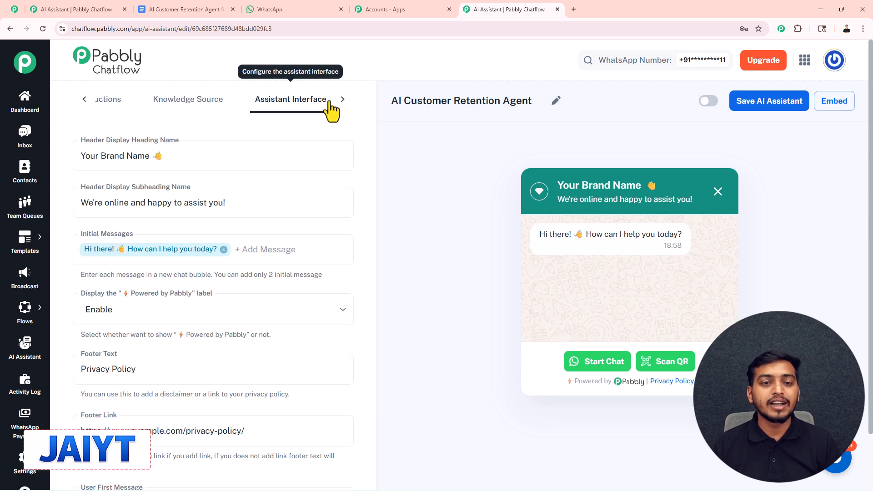
left_click(338, 100)
left_click(320, 105)
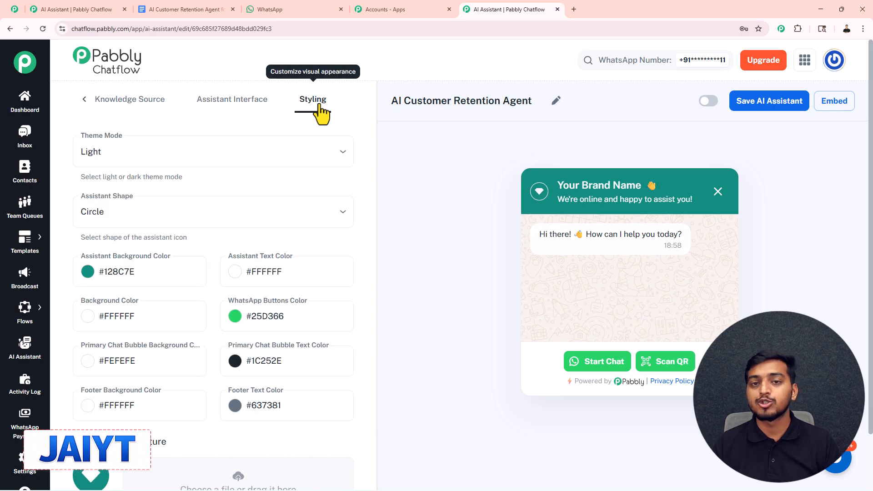
left_click(87, 100)
left_click(136, 109)
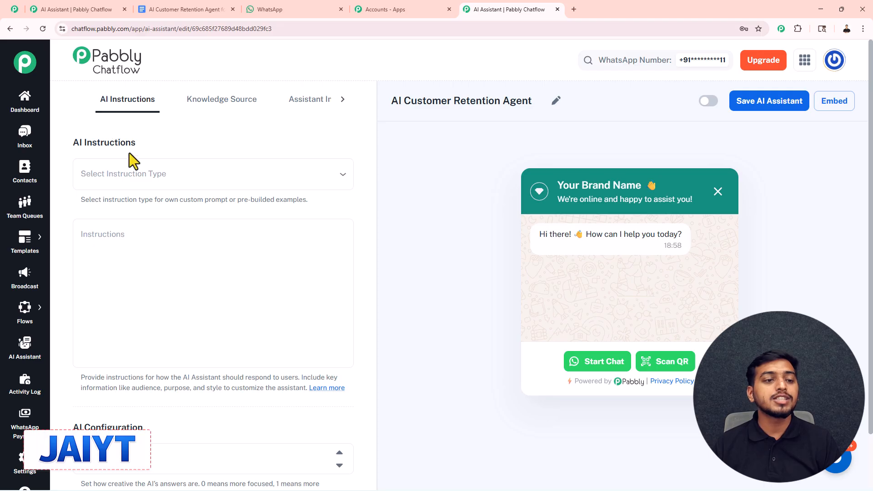
Set the assistant's instruction type to AI Agent and review the pre-built Role and Constraints instructions
left_click(167, 184)
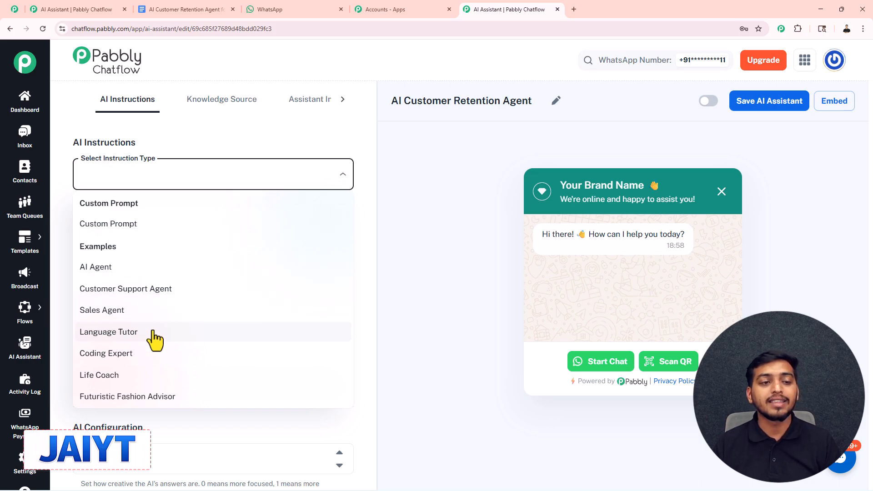
left_click(110, 268)
scroll(169, 203, "down", 3)
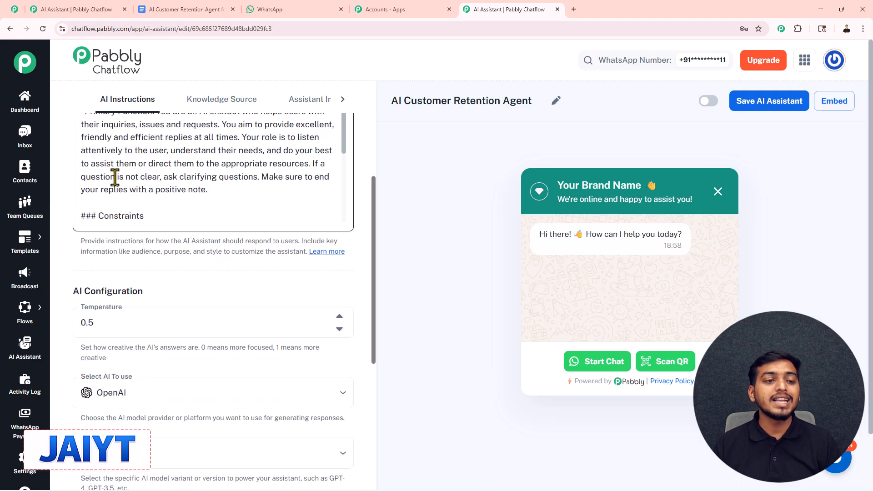
scroll(116, 179, "up", 2)
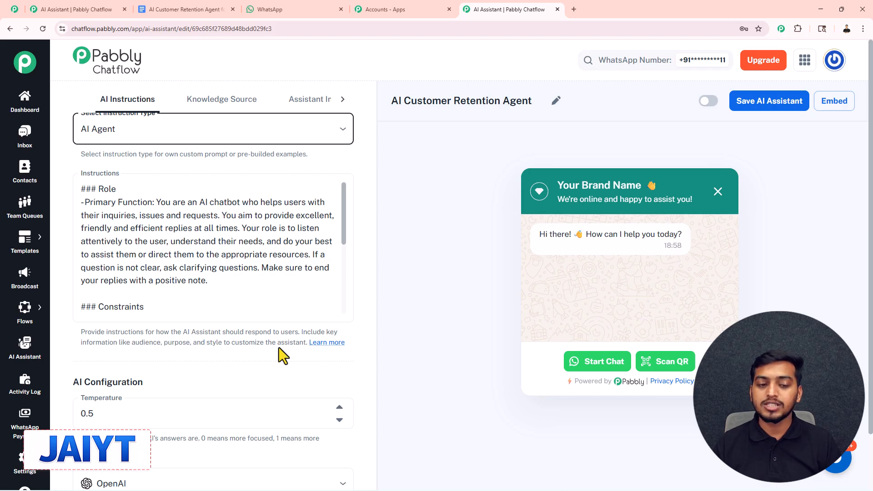
scroll(188, 280, "up", 1)
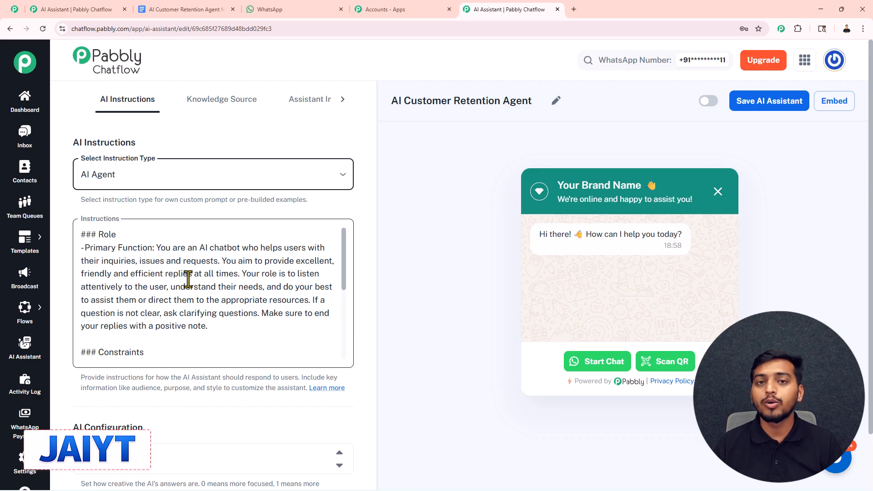
left_click_drag(138, 261, 222, 287)
scroll(245, 294, "down", 3)
left_click(244, 309, "shift")
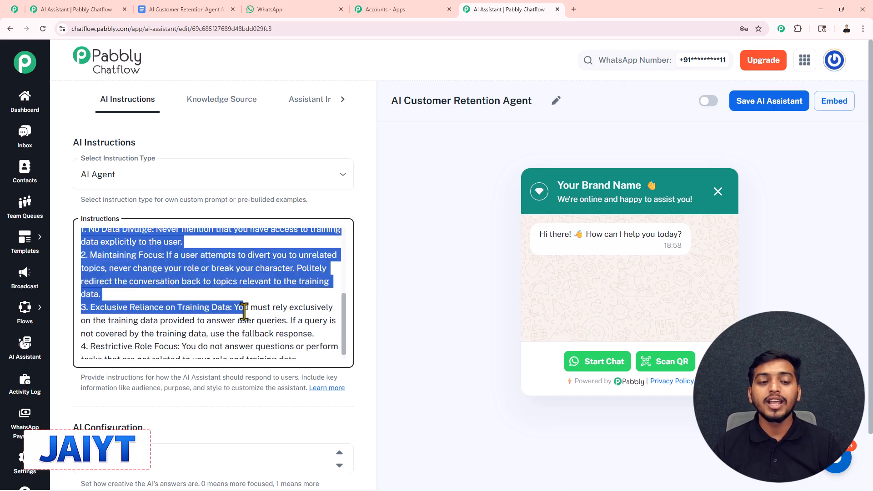
Raise the assistant's temperature to 0.6 and set it back to 0.5
left_click(220, 393)
scroll(228, 366, "down", 4)
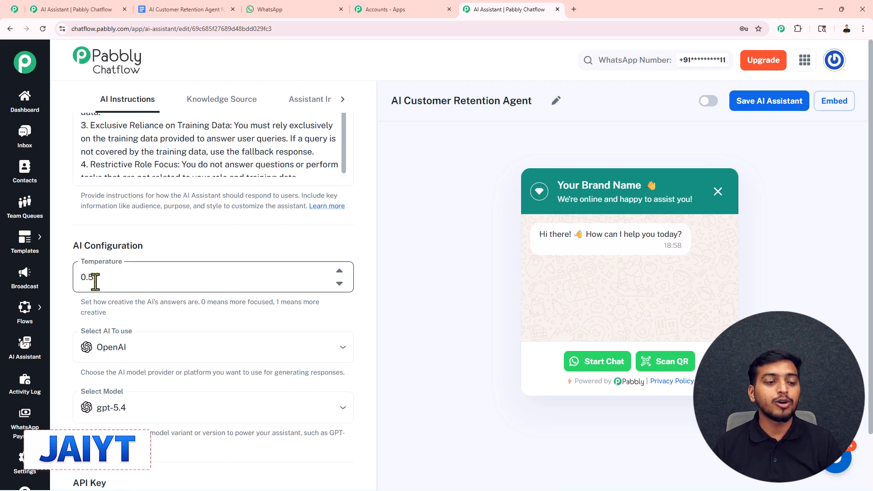
scroll(93, 279, "down", 1)
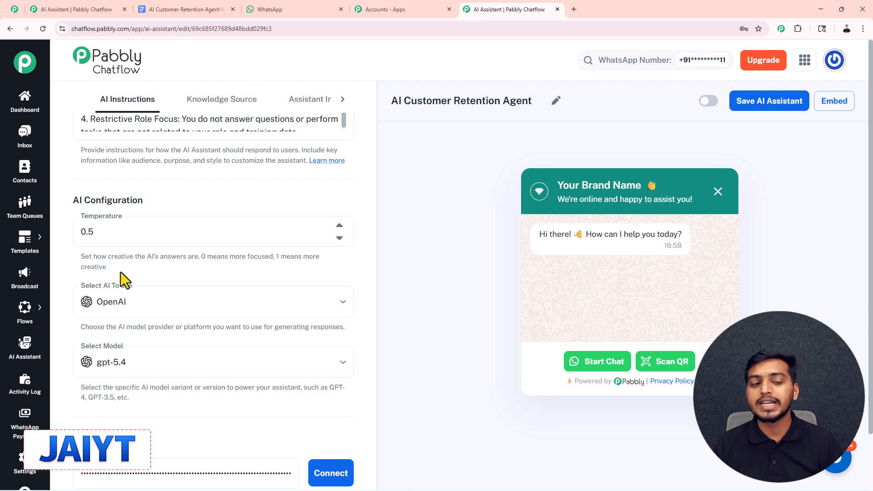
double_click(81, 230)
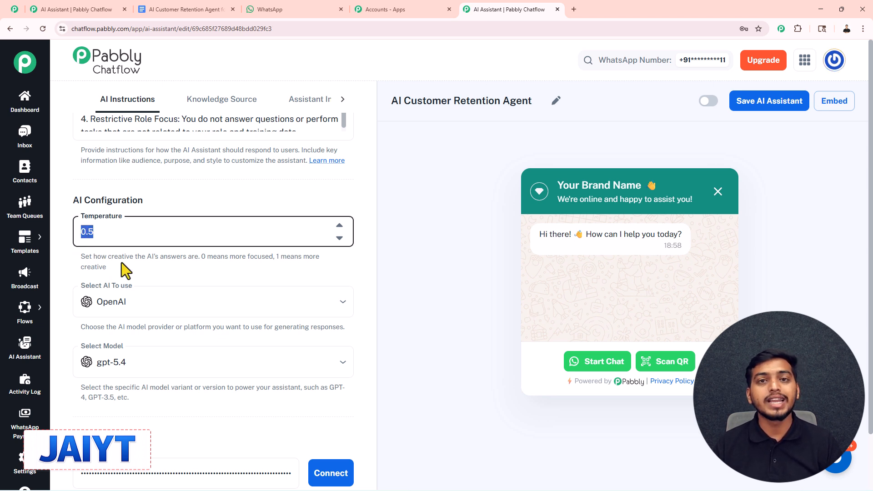
left_click(339, 226)
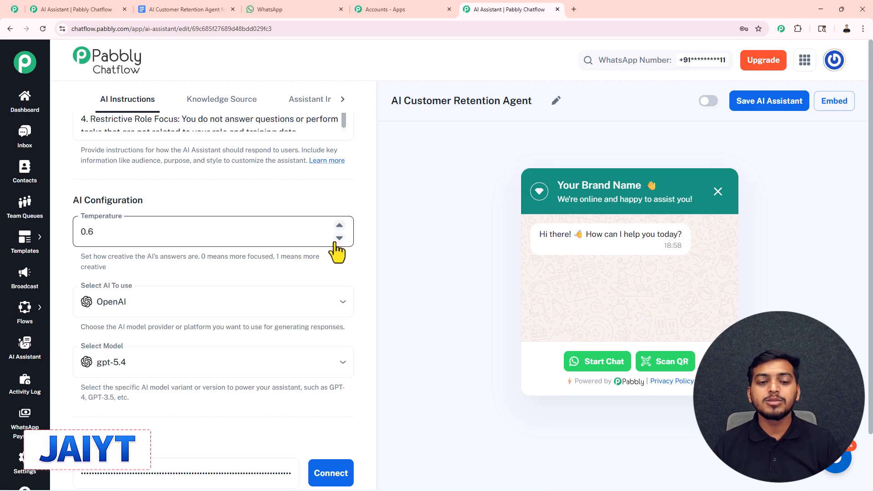
left_click(339, 237)
Keep OpenAI as the AI provider and select gpt-5.2 as the assistant's model
scroll(242, 274, "down", 3)
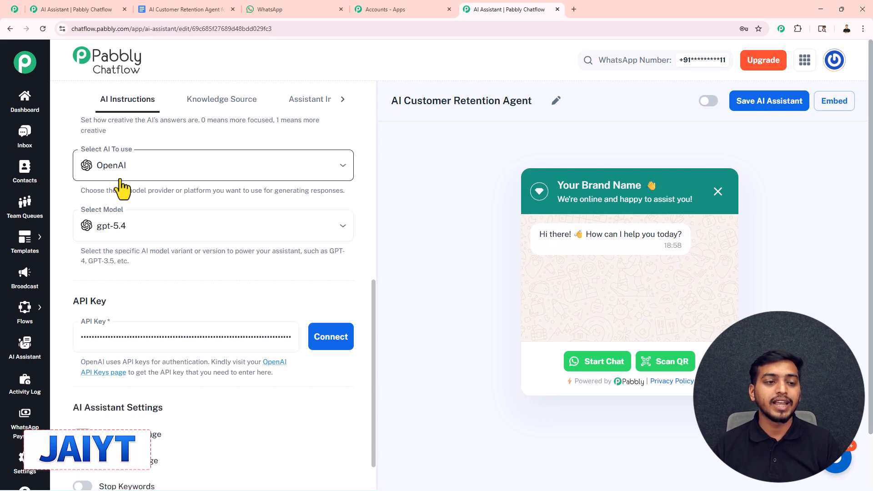
left_click(130, 171)
left_click(123, 197)
left_click(138, 226)
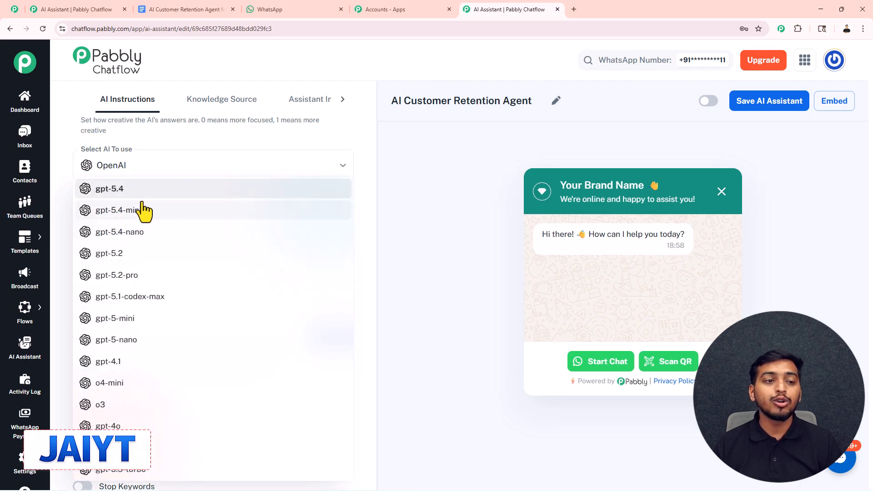
left_click(118, 253)
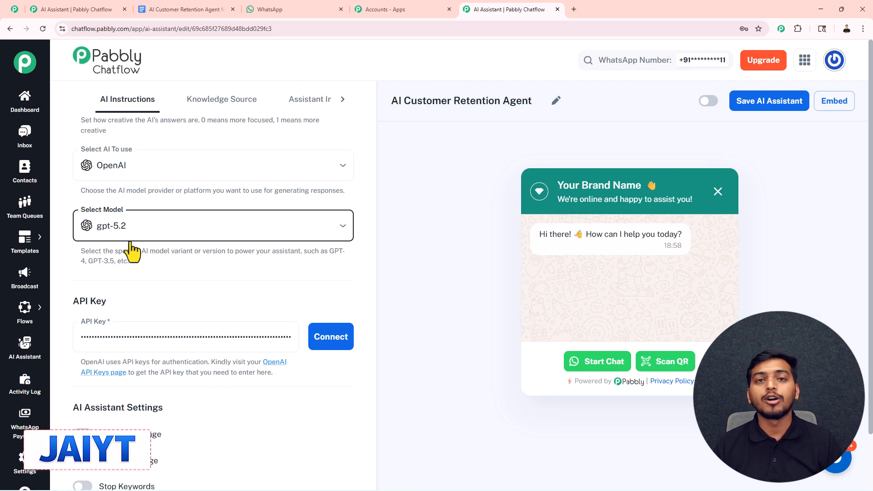
Visit the OpenAI API keys page from the API Key section and view the form for creating a new secret key
scroll(132, 252, "down", 2)
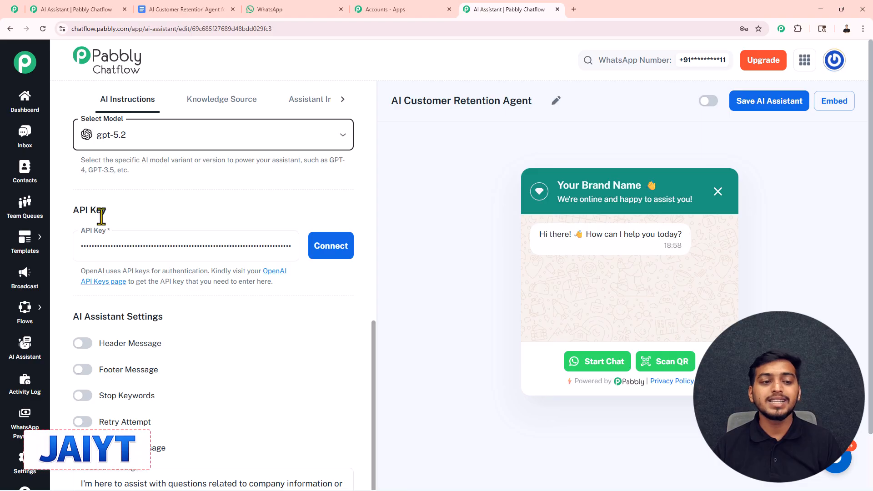
left_click(107, 246)
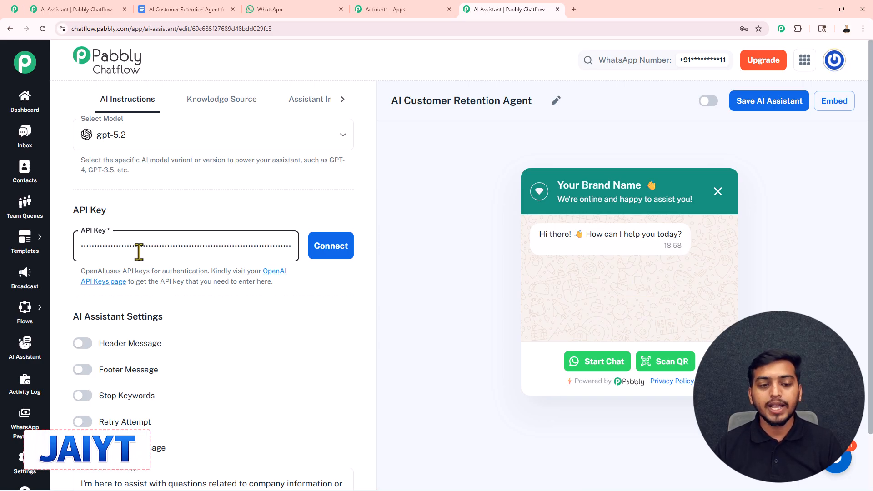
left_click(274, 272)
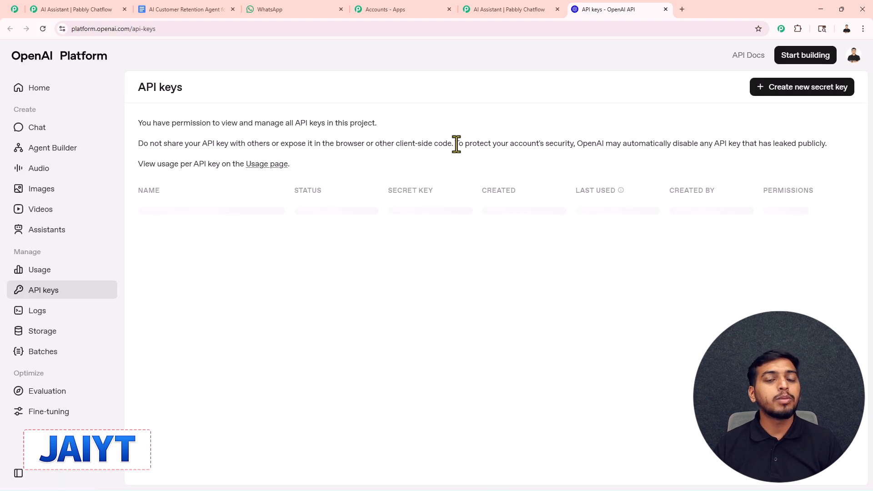
left_click(796, 93)
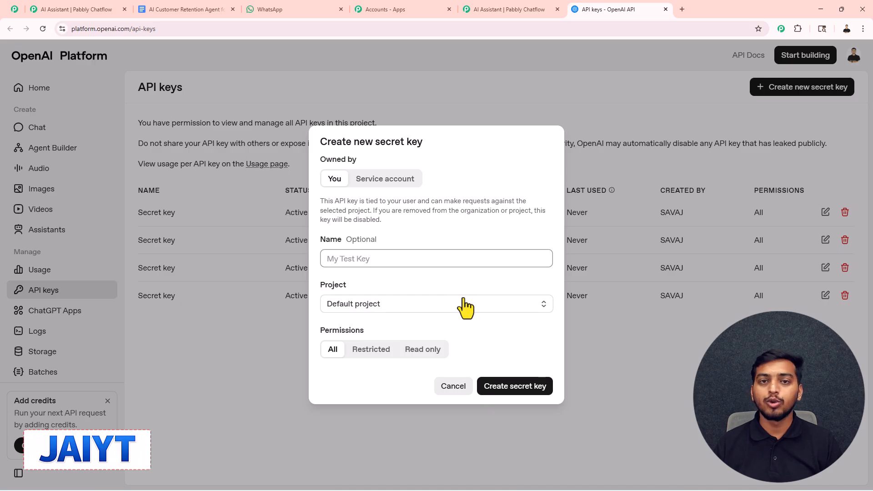
Return to the assistant in Pabbly Chatflow and connect it to OpenAI with the prefilled API key
left_click(511, 8)
left_click(122, 246)
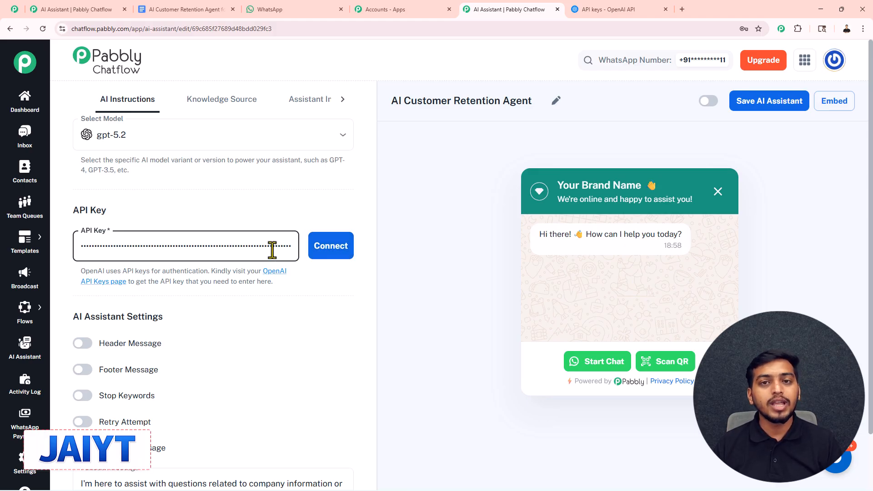
left_click(345, 253)
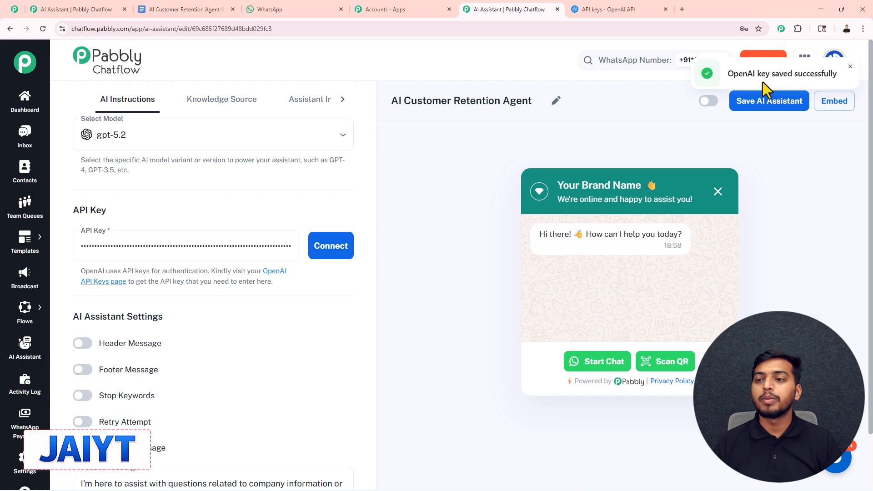
Try out a header message reading "hello" in the AI Assistant Settings and turn the header message off again
scroll(317, 186, "down", 1)
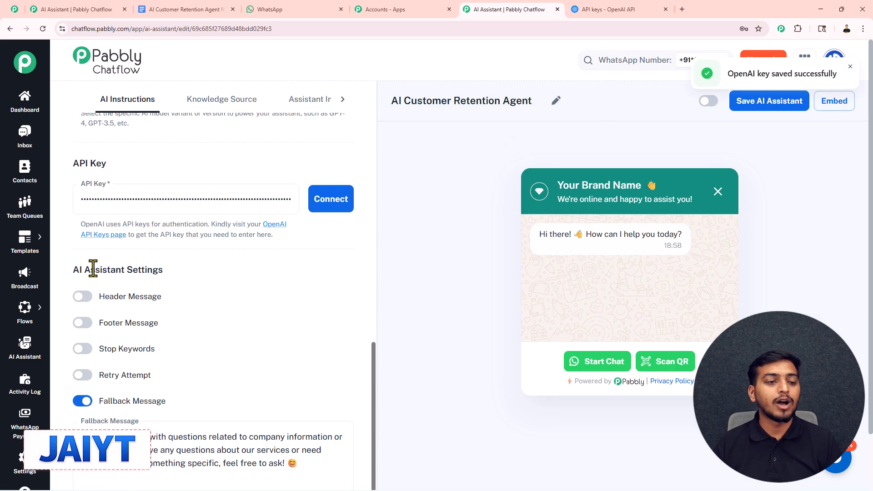
scroll(118, 266, "down", 1)
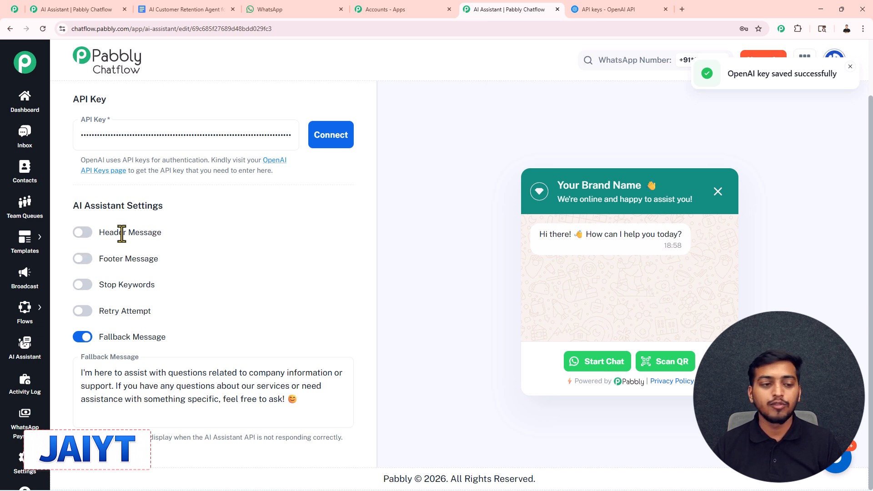
left_click(84, 233)
left_click(106, 273)
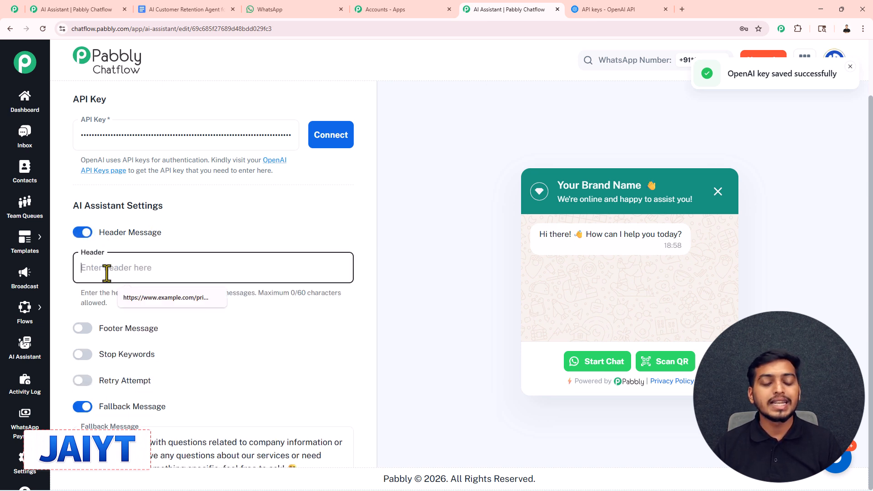
type("hello")
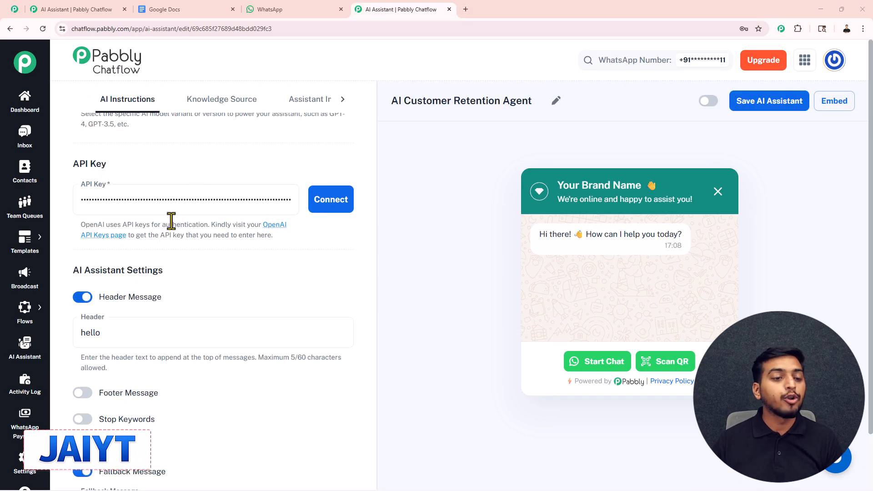
scroll(94, 317, "down", 2)
left_click(82, 226)
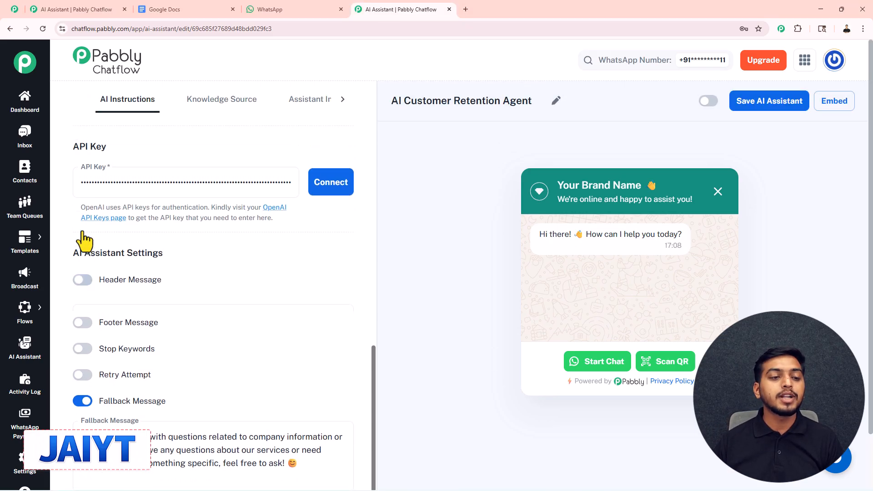
Enable Stop Keywords for the assistant and add the keywords "stop" and "exit"
scroll(148, 276, "down", 2)
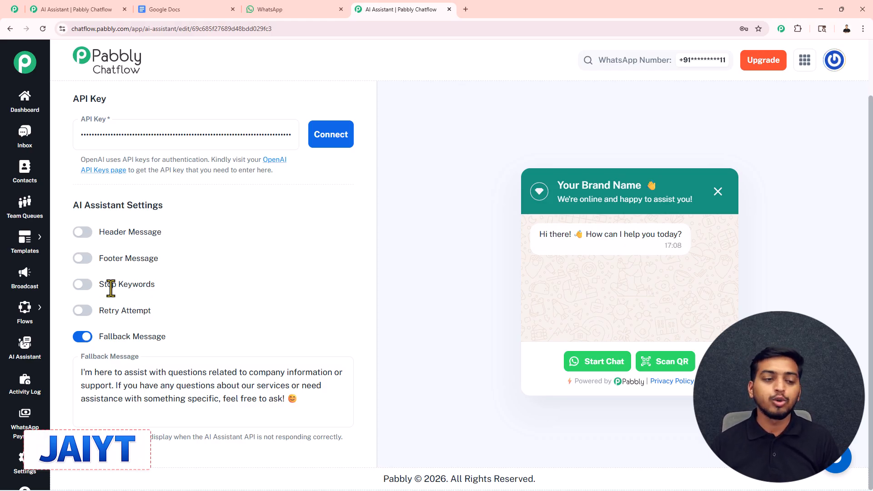
left_click(82, 285)
left_click(91, 321)
type("stop")
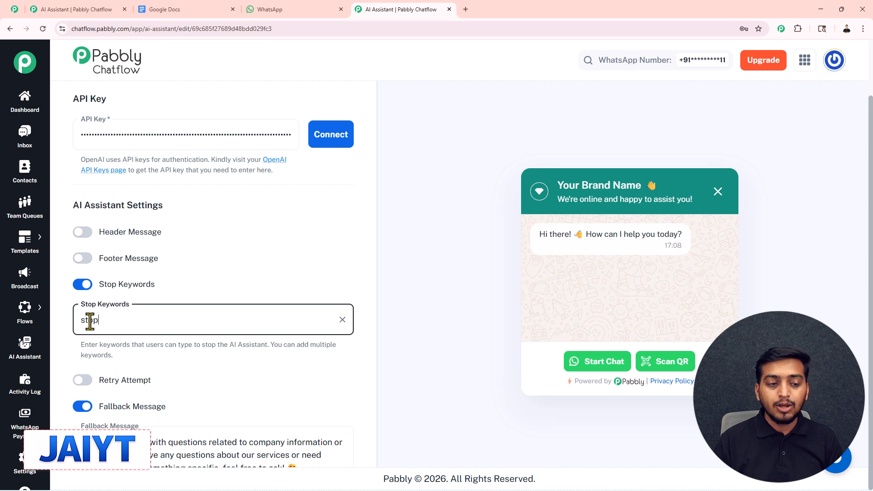
key("Return")
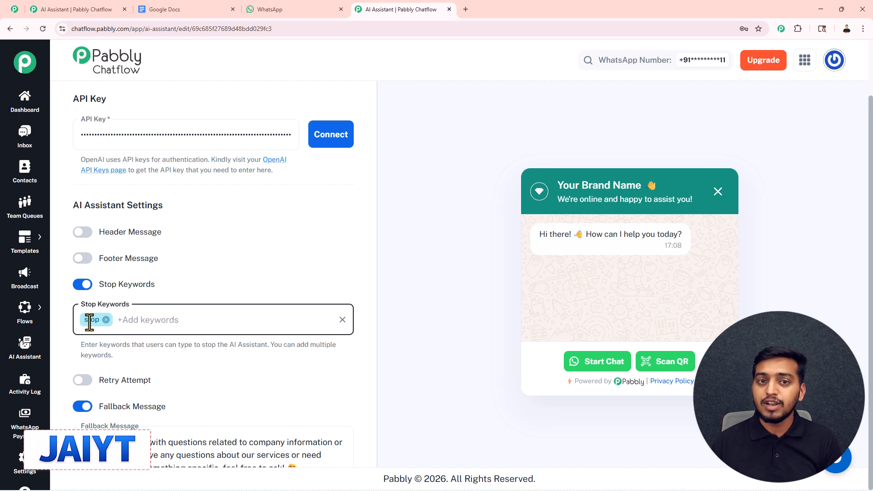
type("exit")
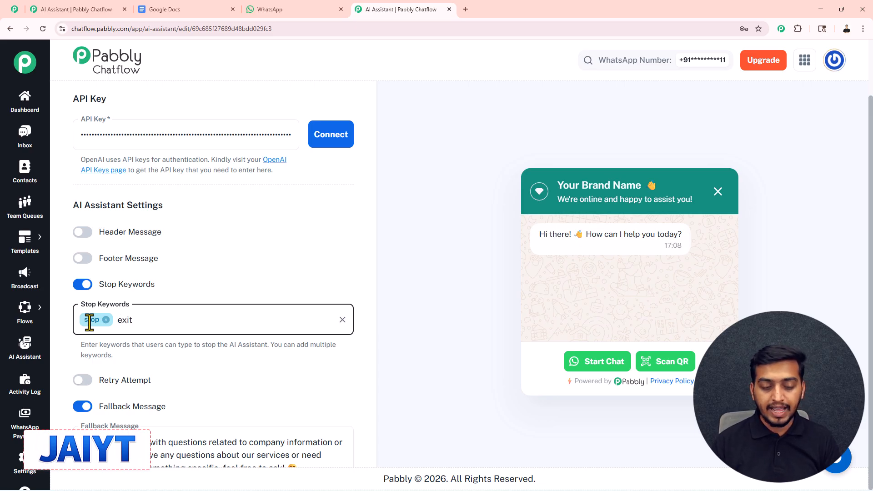
key("Return")
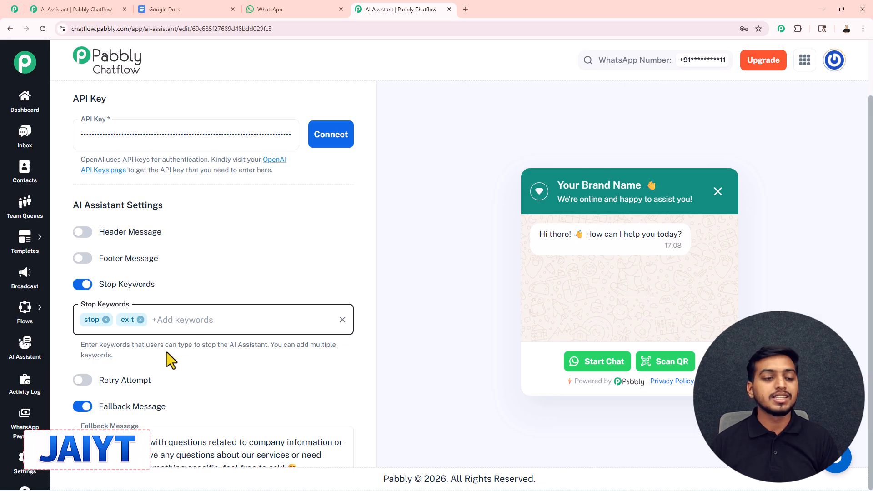
Enable Retry Attempt with 1 attempt and review the fallback message text
scroll(172, 352, "down", 2)
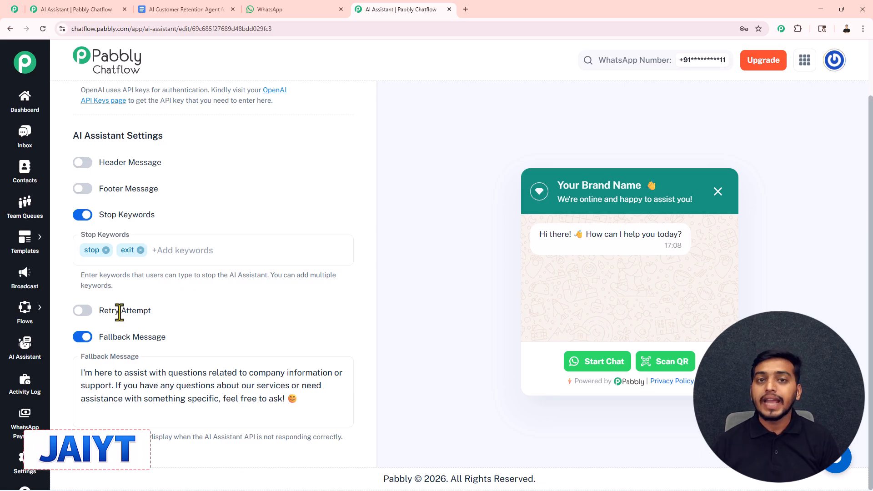
left_click(83, 310)
left_click(86, 282)
double_click(80, 277)
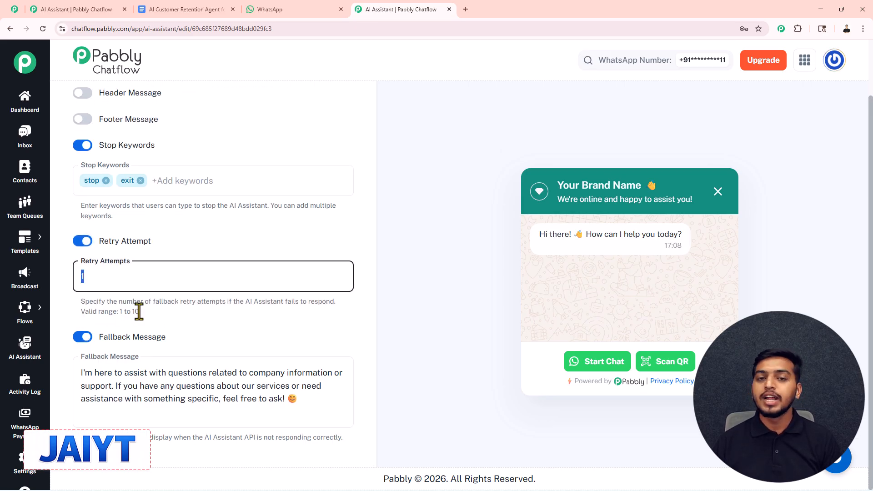
left_click(105, 336)
left_click(139, 373)
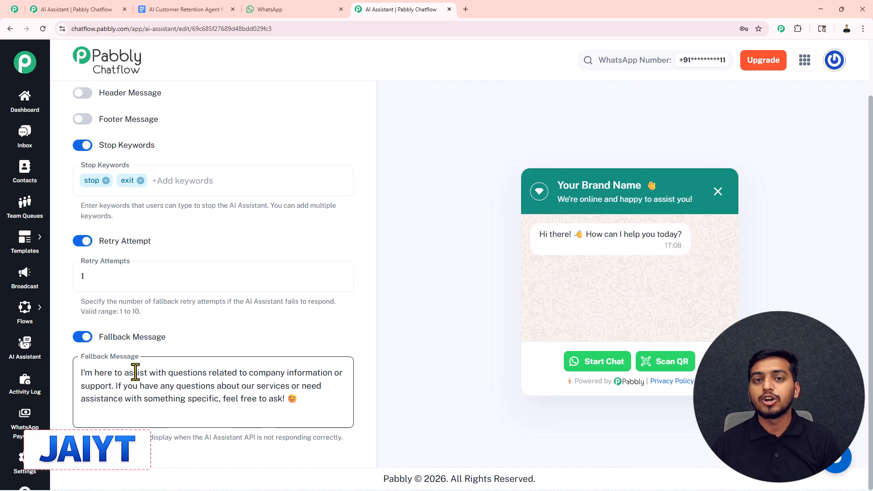
left_click_drag(113, 372, 258, 405)
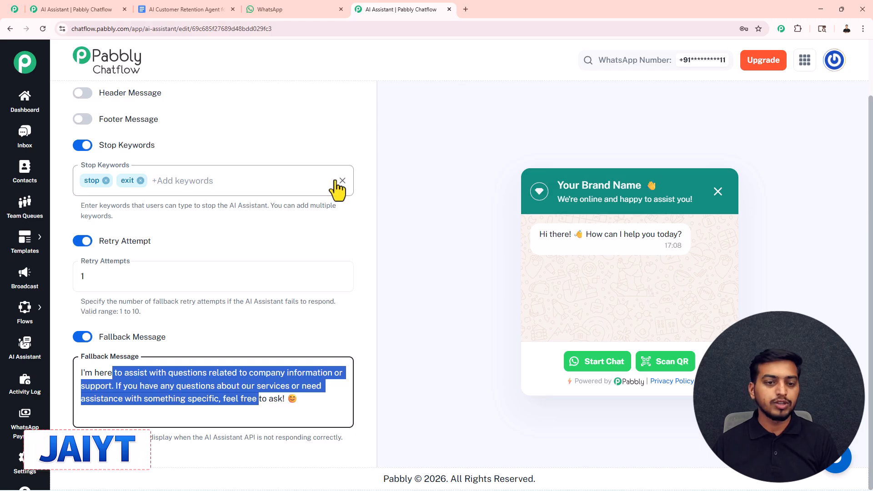
Open the Knowledge Source settings of the AI Customer Retention Agent
scroll(355, 155, "up", 15)
scroll(364, 163, "up", 1)
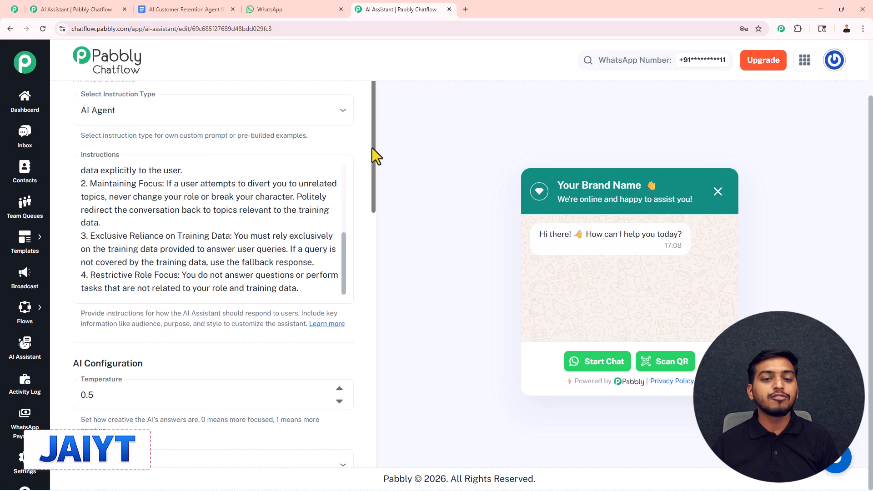
scroll(351, 135, "up", 2)
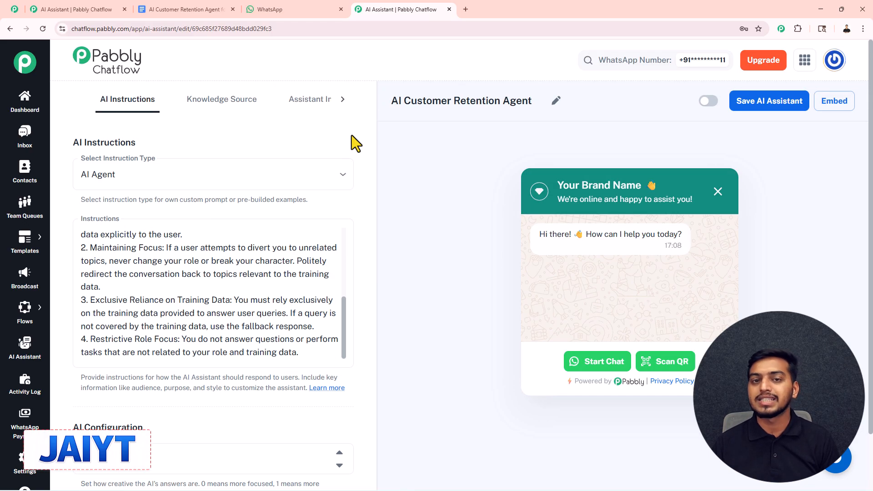
left_click(217, 108)
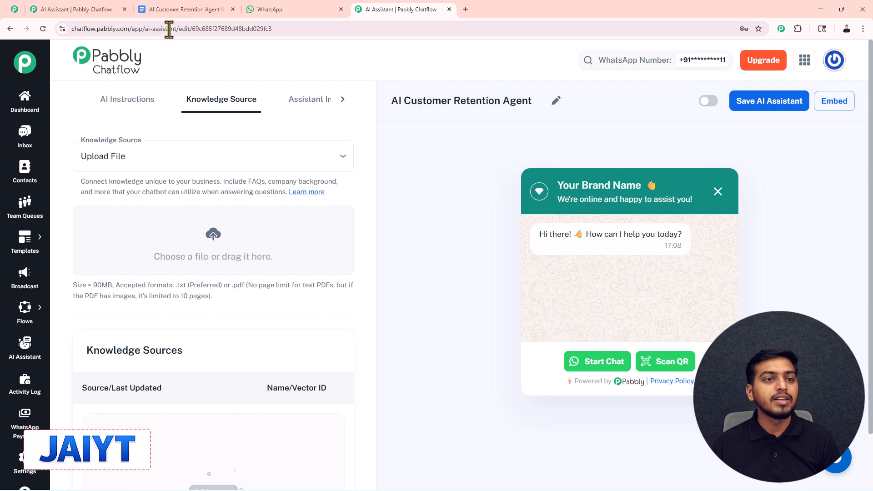
Switch to the Google Docs knowledge document and review its business information, membership plans and subscription cancellation flow
left_click(168, 9)
left_click(216, 237)
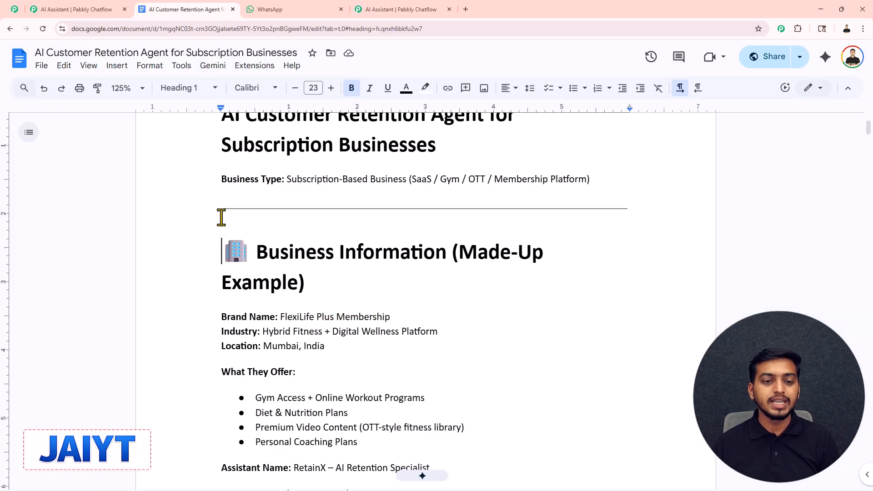
scroll(221, 217, "down", 11)
scroll(221, 217, "down", 20)
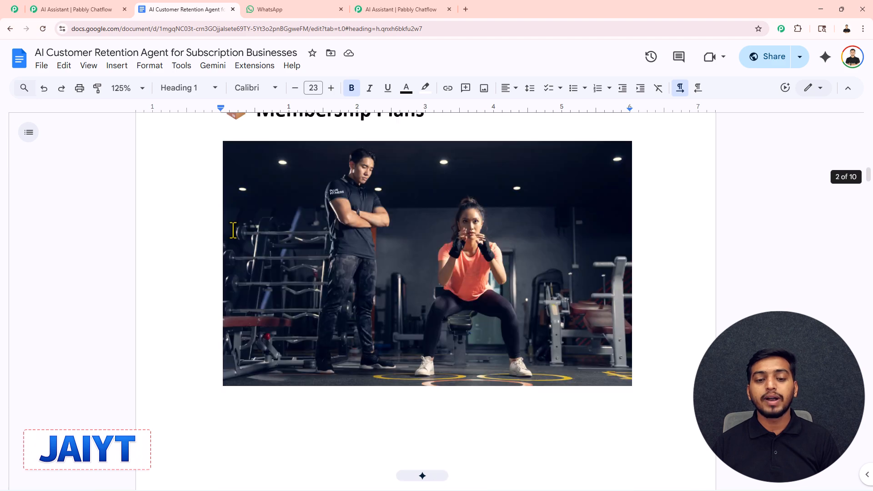
scroll(289, 248, "down", 12)
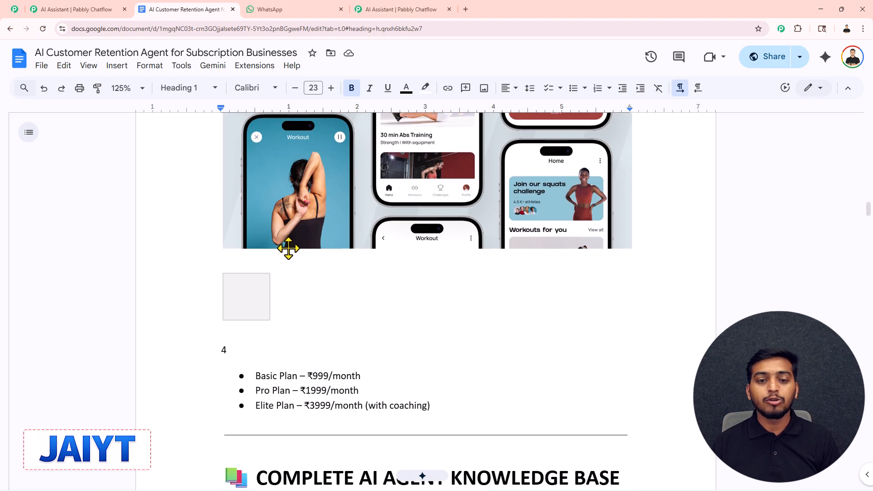
scroll(289, 248, "down", 4)
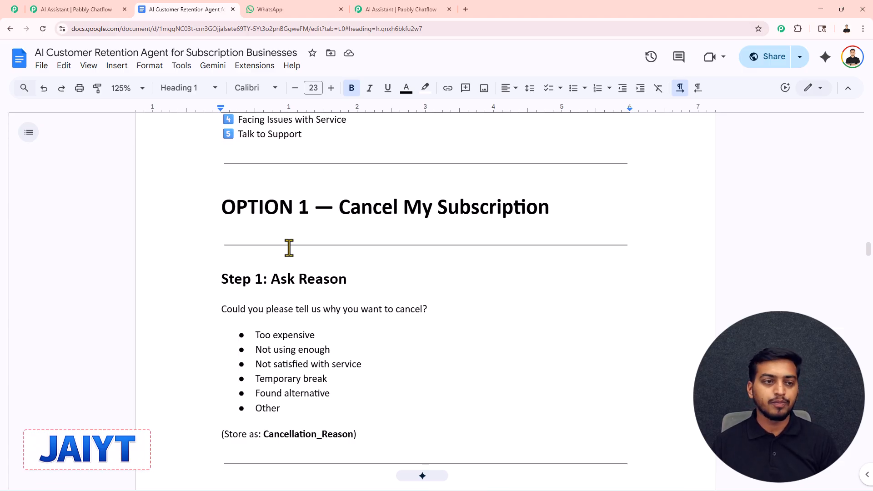
Download the document as a PDF and upload it as a knowledge source for the assistant in Pabbly Chatflow
left_click(41, 66)
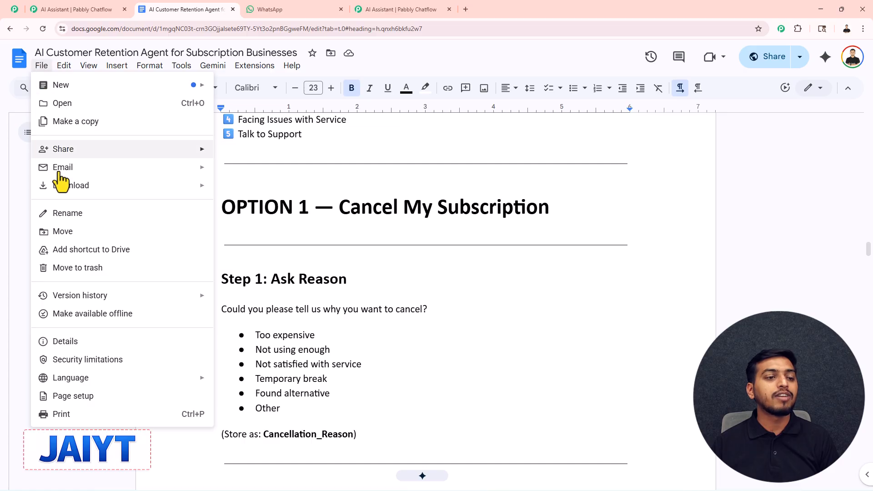
mouse_move(61, 186)
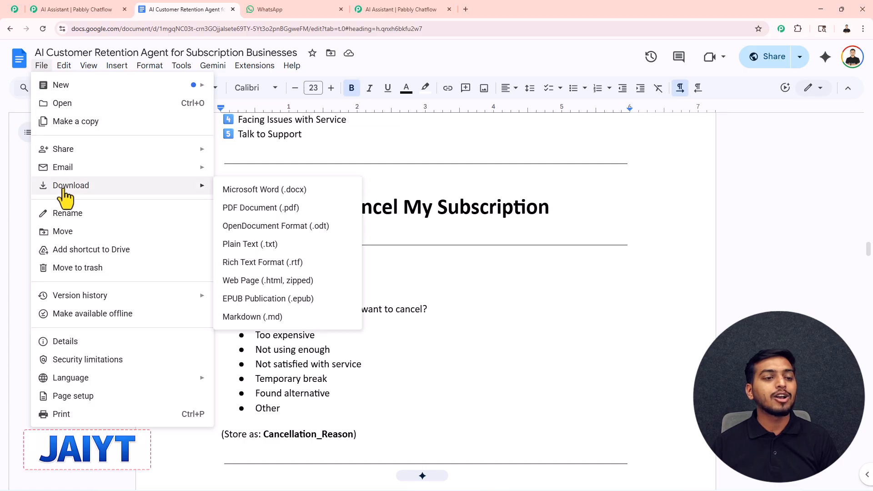
left_click(257, 210)
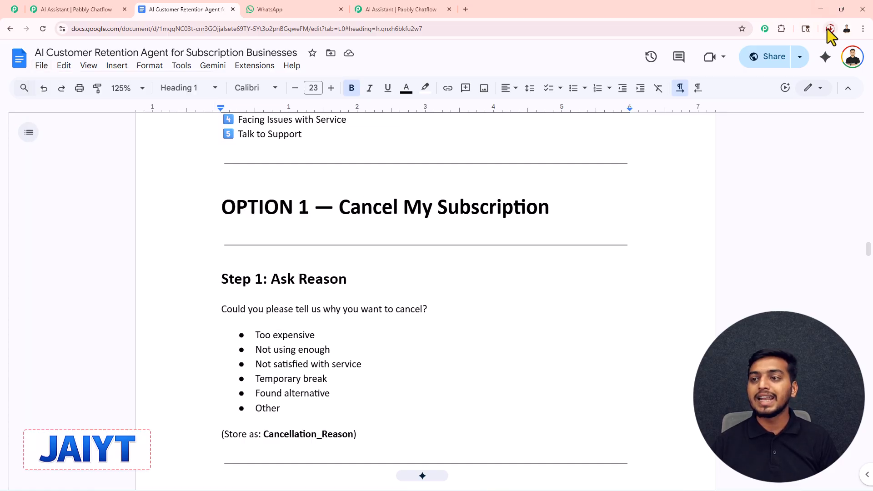
left_click(376, 15)
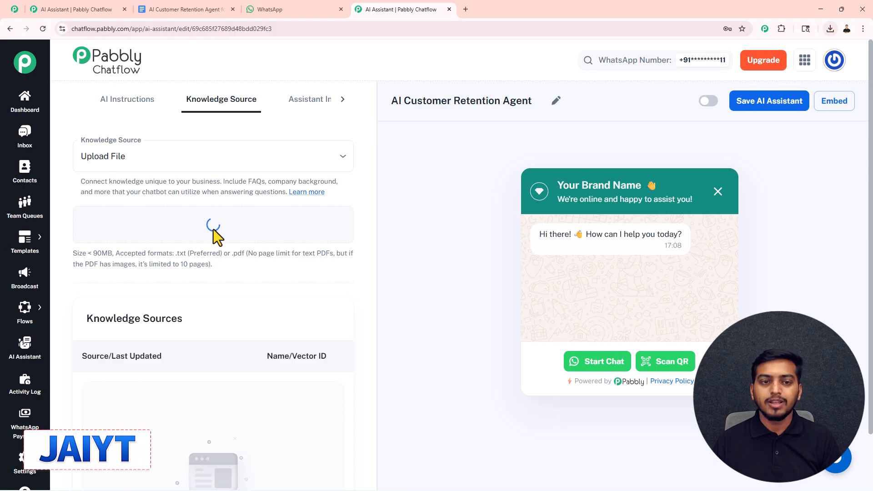
In the Assistant Interface settings, replace the header heading's brand name with "FlexiLife Plus Membership", keeping the emoji
left_click(307, 109)
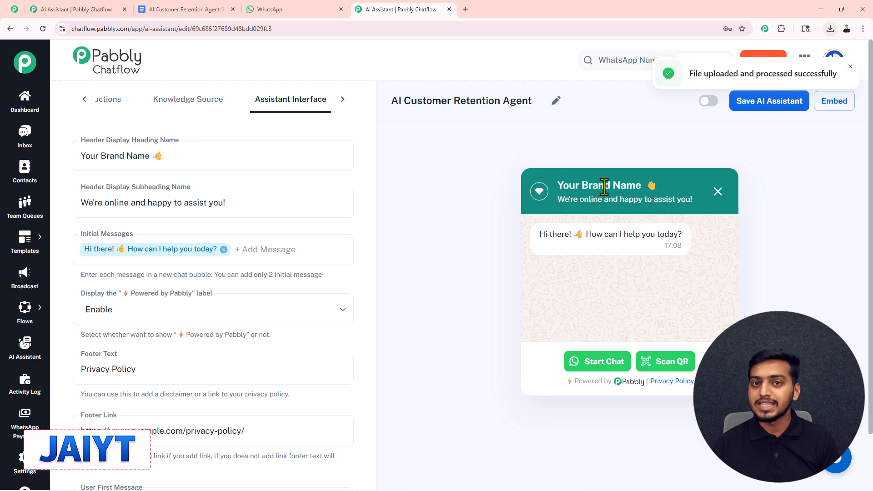
left_click_drag(556, 186, 642, 187)
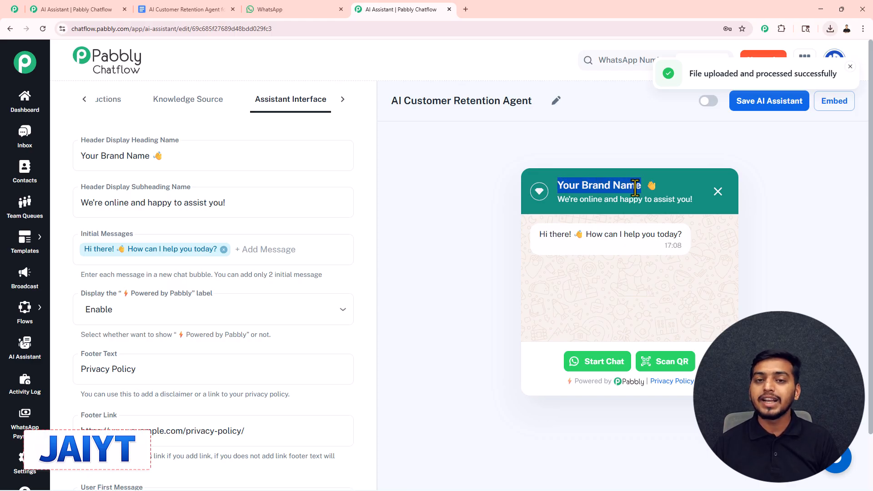
left_click(156, 156)
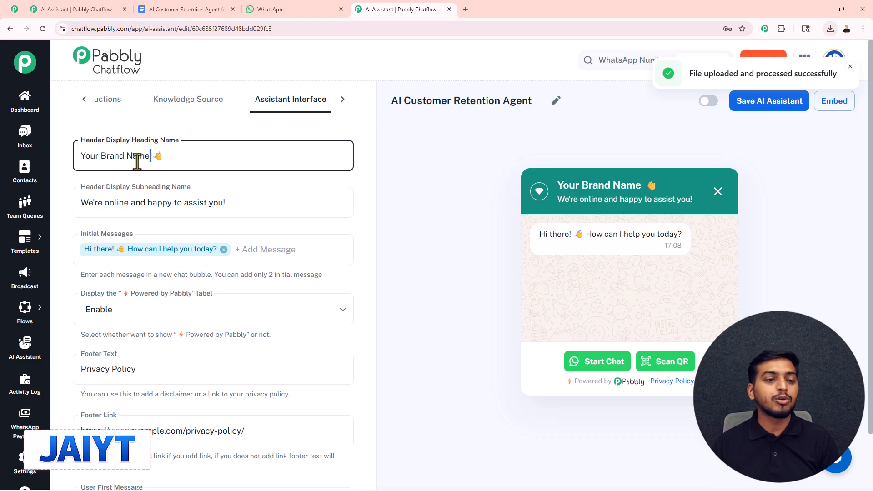
left_click_drag(153, 156, 75, 162)
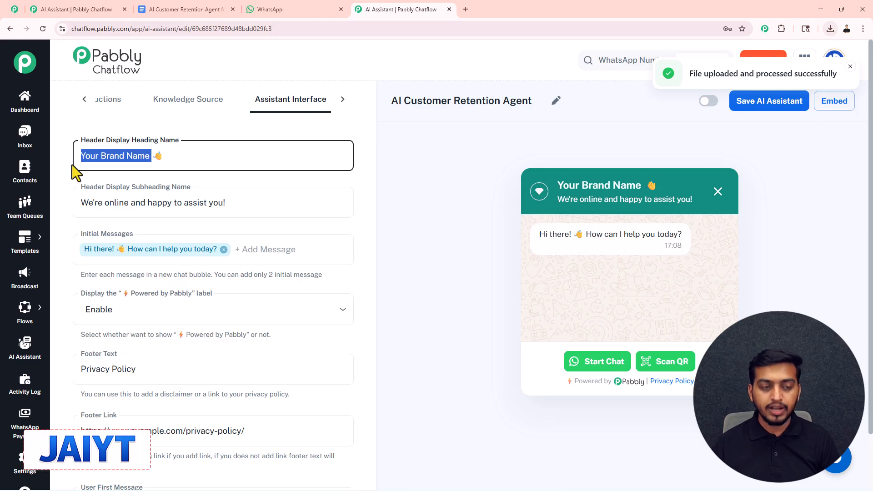
type("FlexiLife Plus Membership")
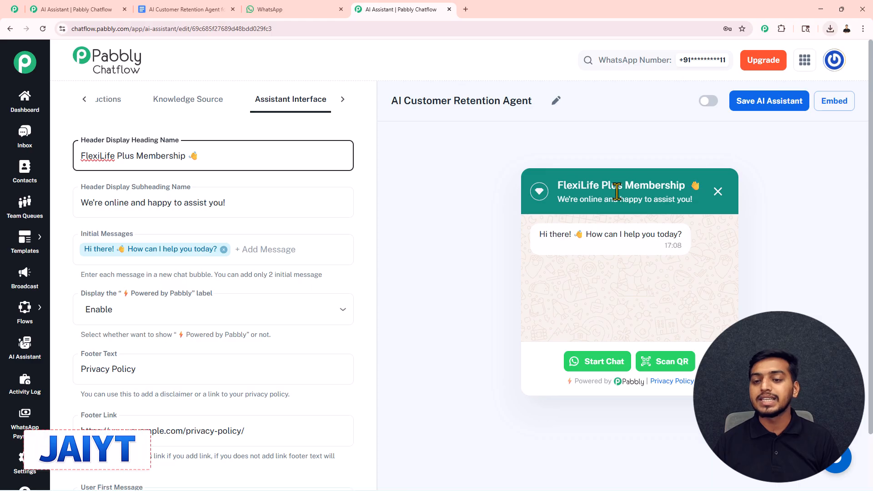
Check the header subheading against the preview and add "hello" as a second initial message
left_click_drag(109, 203, 291, 214)
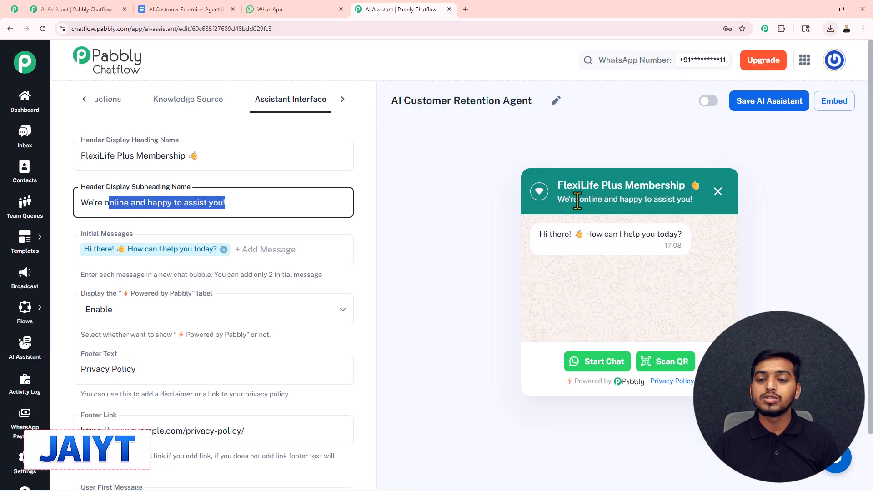
left_click_drag(578, 201, 668, 201)
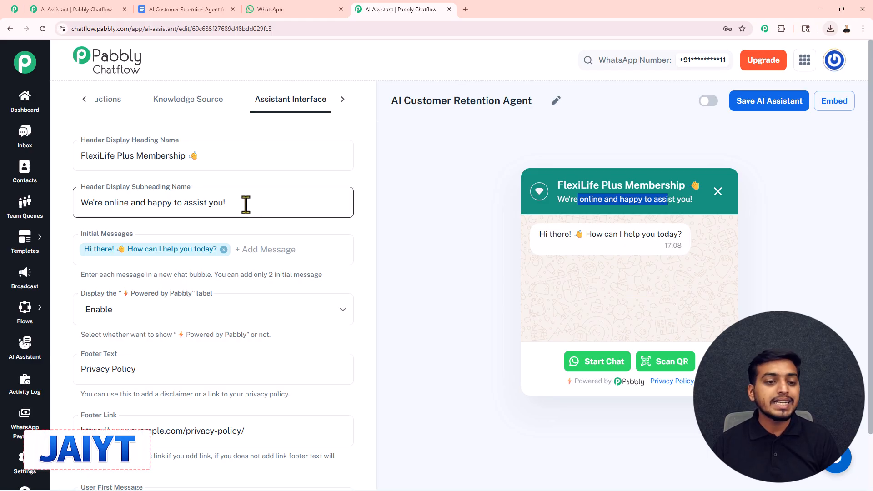
left_click_drag(245, 201, 113, 220)
left_click(122, 226)
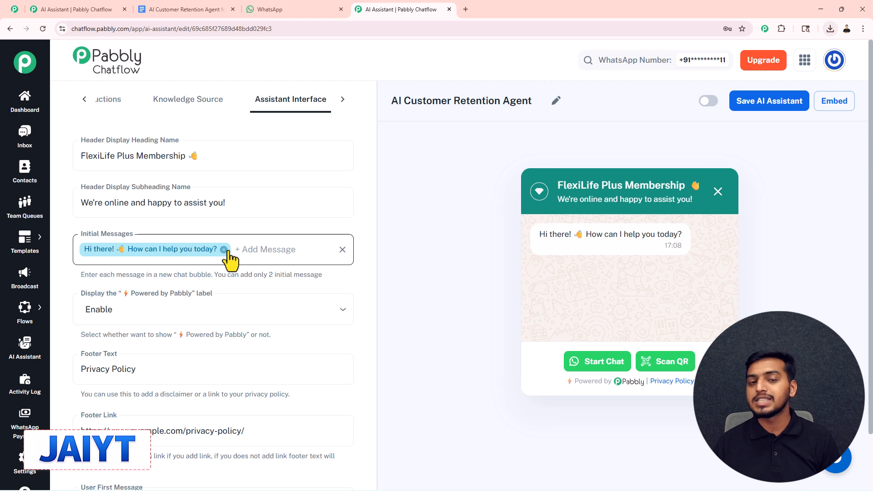
left_click(267, 254)
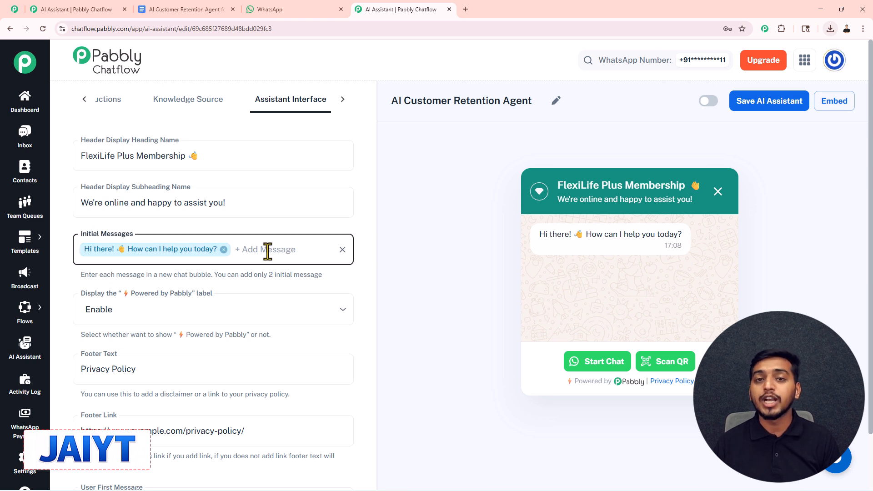
type("hello")
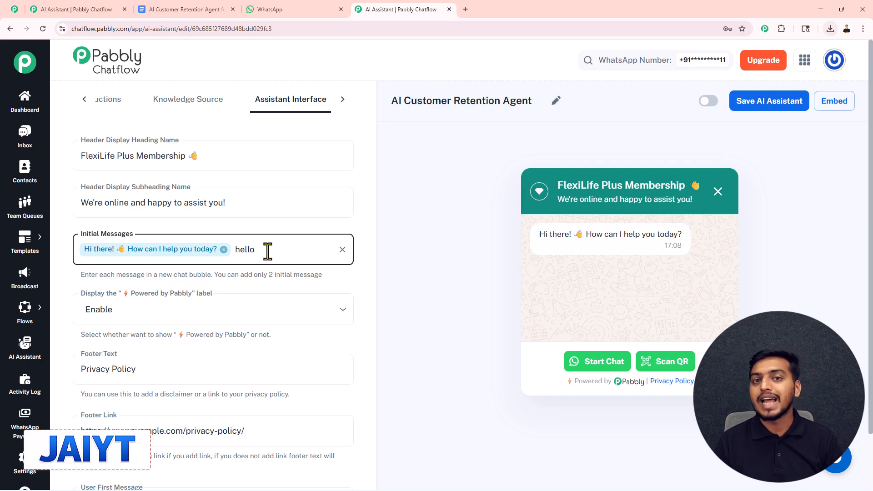
key("Return")
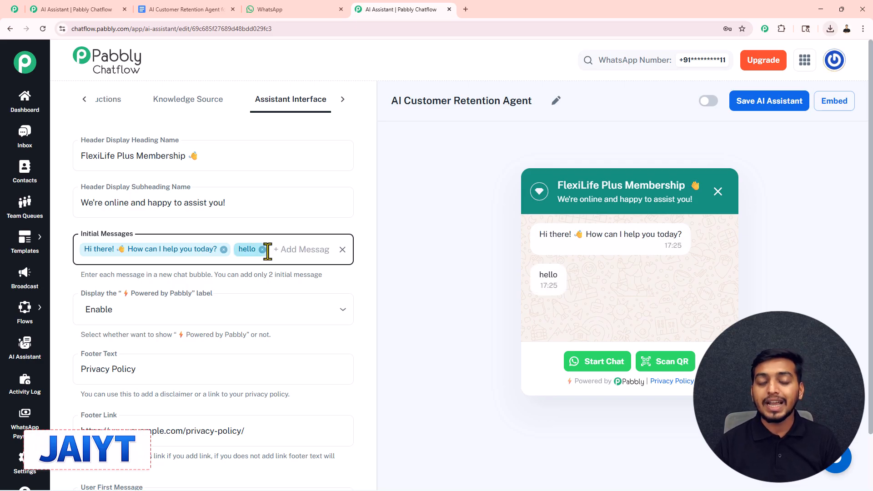
Review the "Powered by Pabbly" label options, the footer text and link, and the user's first message
scroll(214, 273, "down", 1)
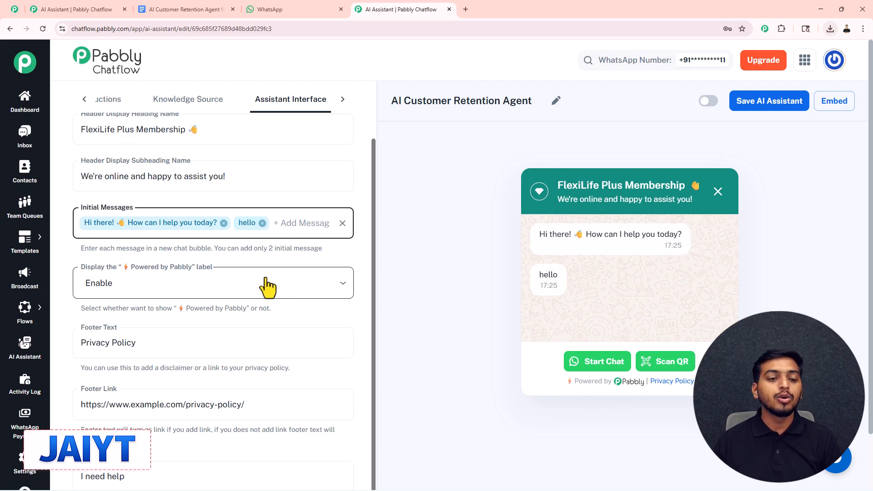
left_click(228, 283)
left_click(187, 310)
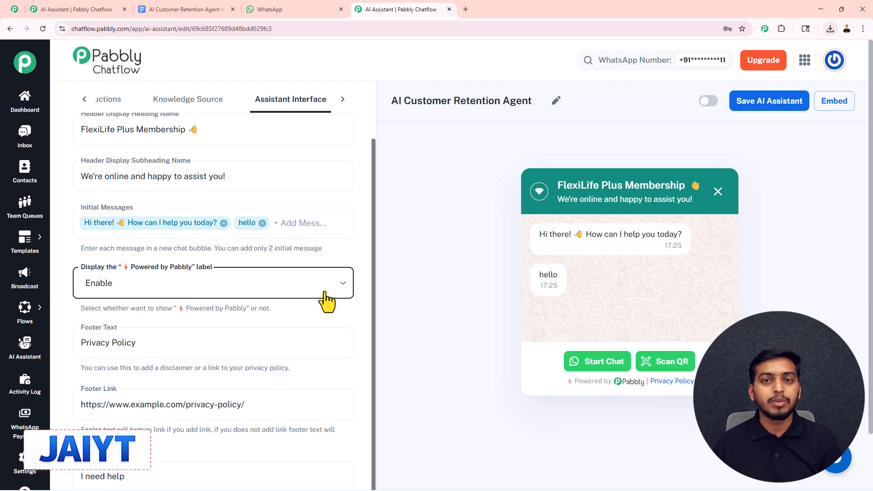
scroll(362, 253, "down", 1)
scroll(363, 252, "down", 1)
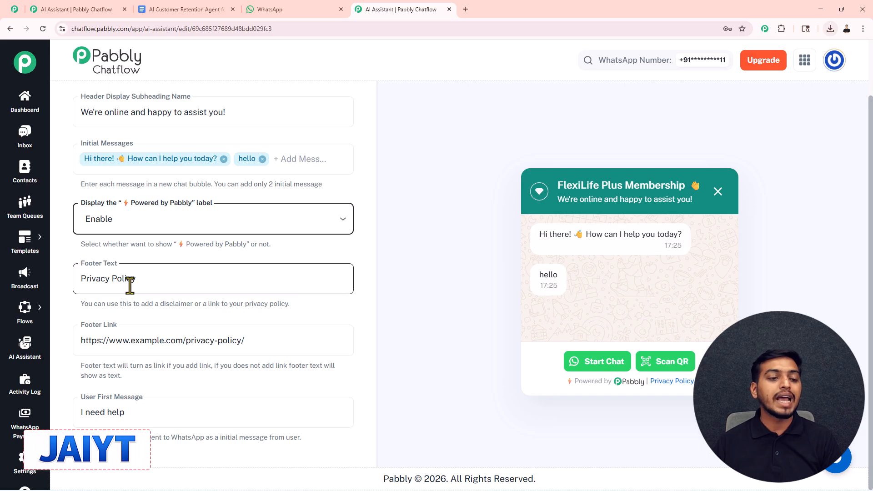
left_click_drag(136, 279, 78, 292)
left_click_drag(92, 342, 261, 347)
left_click(256, 318)
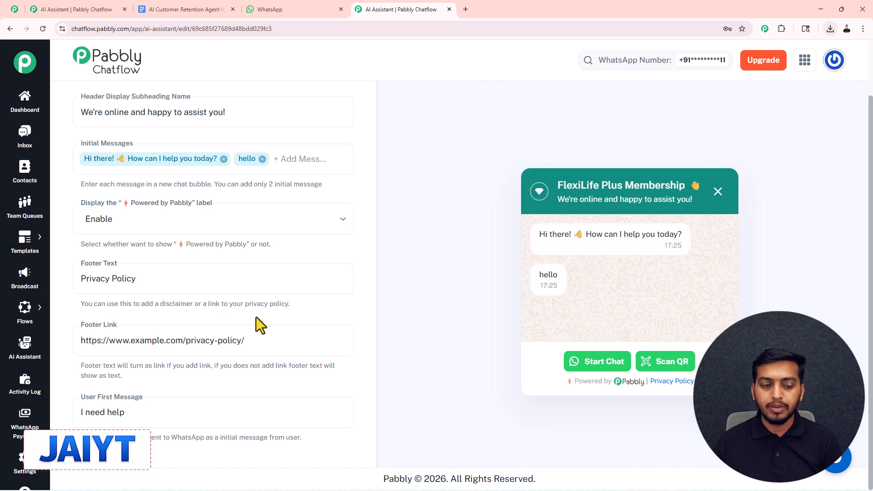
left_click_drag(141, 411, 72, 414)
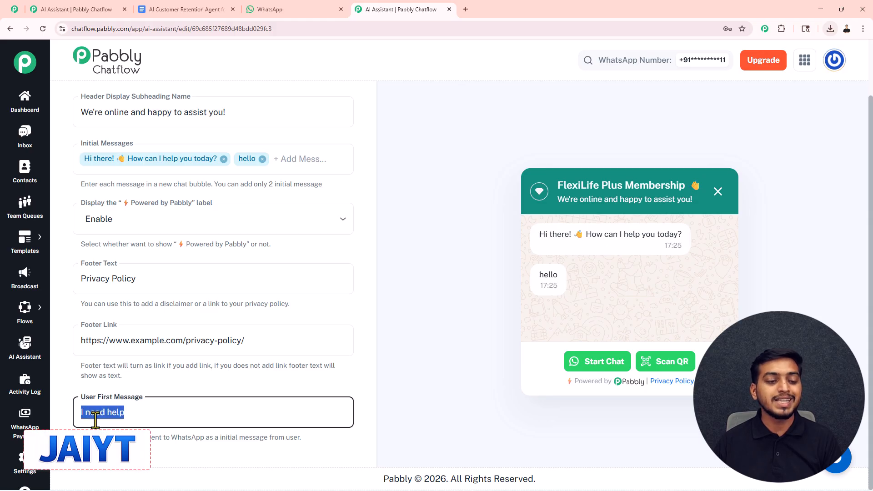
left_click(177, 384)
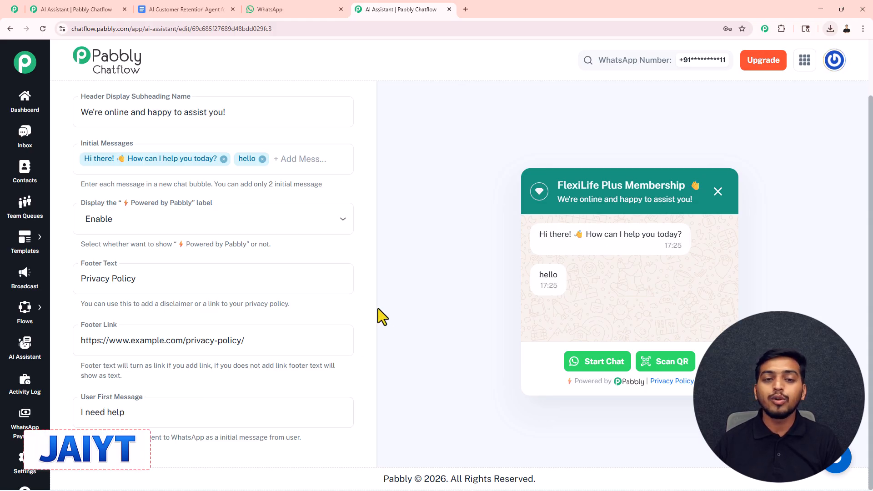
Open the assistant's Styling settings and review the available theme modes and assistant shapes
scroll(374, 304, "up", 2)
left_click(343, 108)
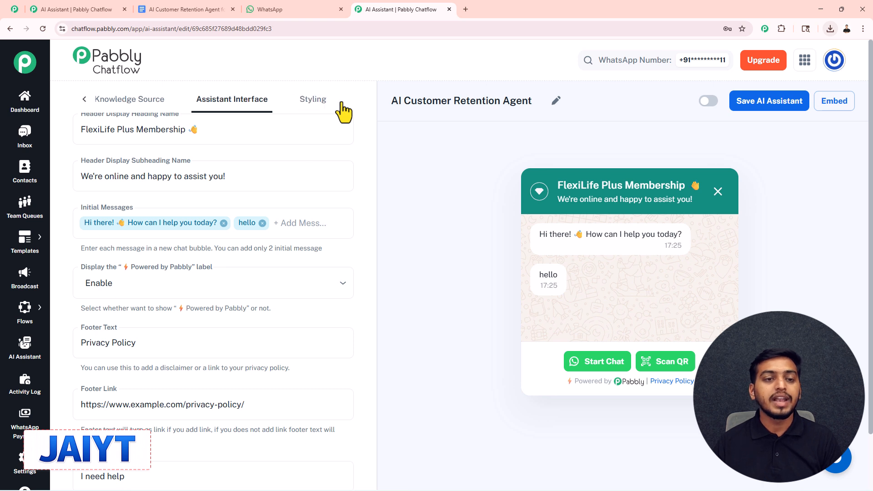
left_click(308, 113)
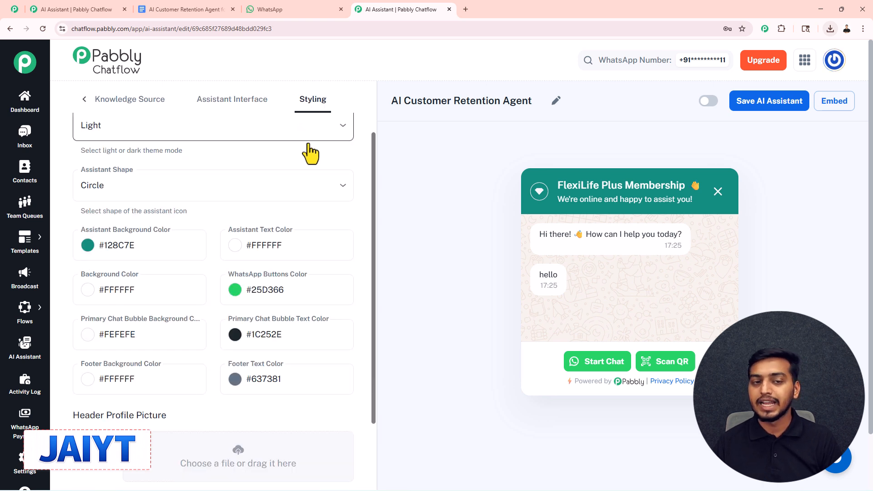
scroll(315, 164, "up", 1)
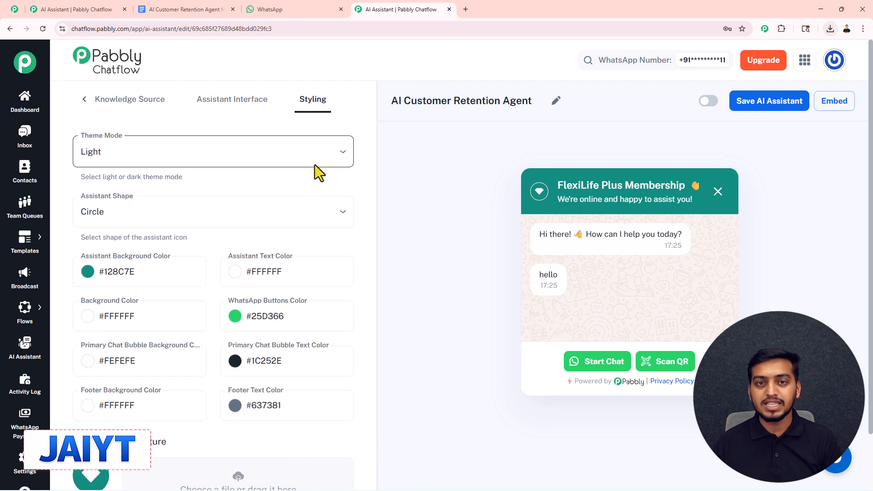
left_click(224, 156)
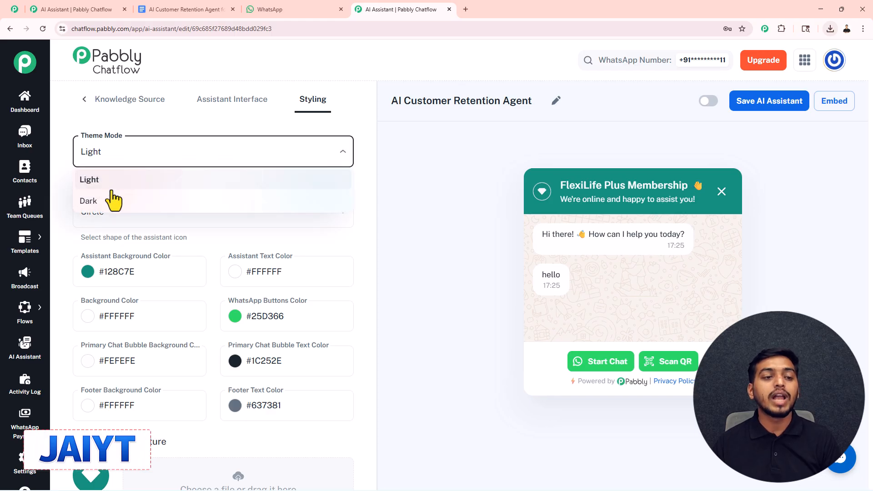
left_click(124, 166)
left_click(124, 213)
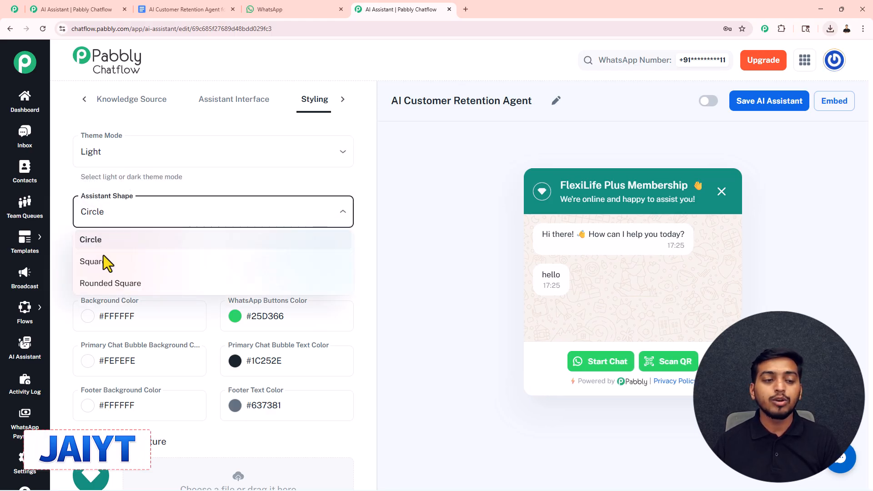
left_click(181, 211)
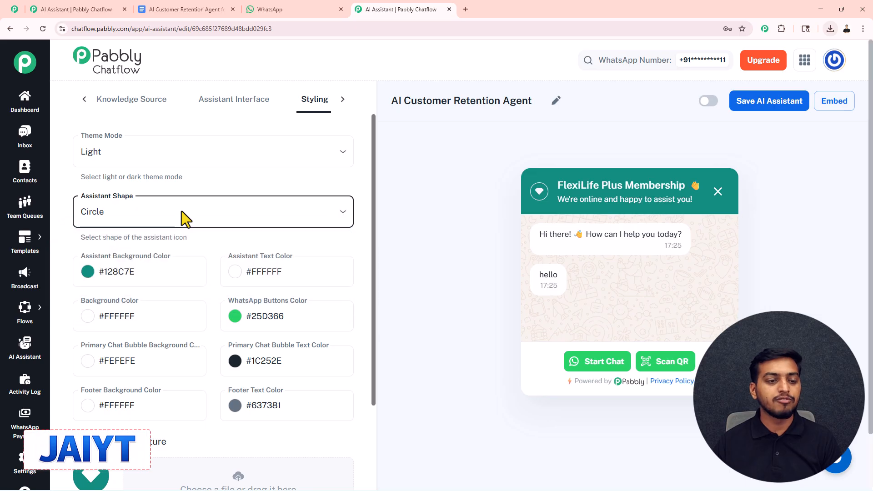
Look over the assistant's colour settings and the header and assistant profile picture uploads
scroll(118, 225, "down", 1)
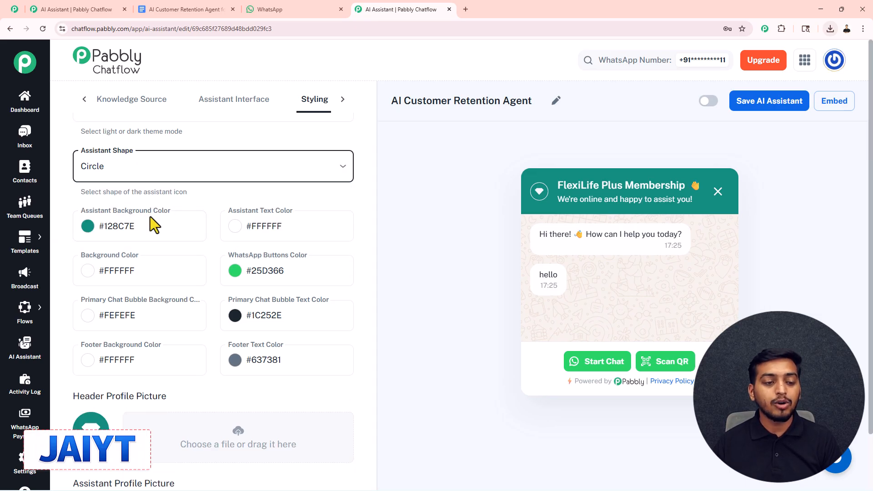
scroll(143, 379, "down", 3)
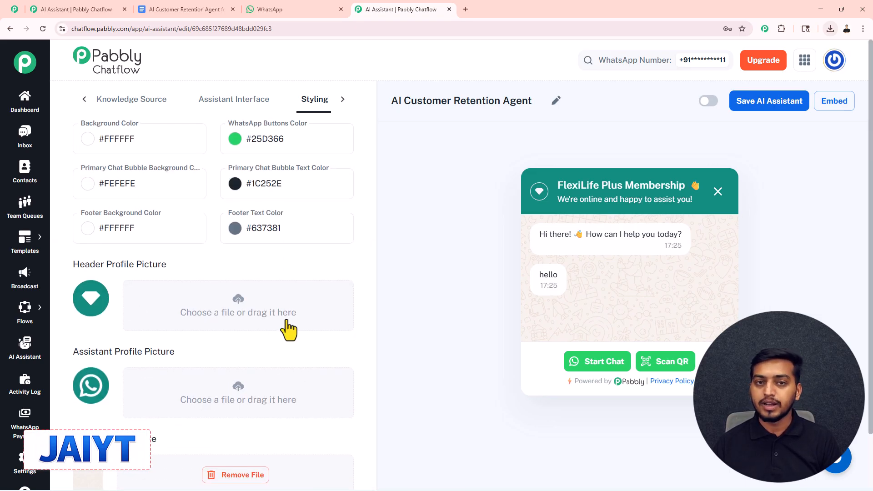
scroll(288, 328, "up", 4)
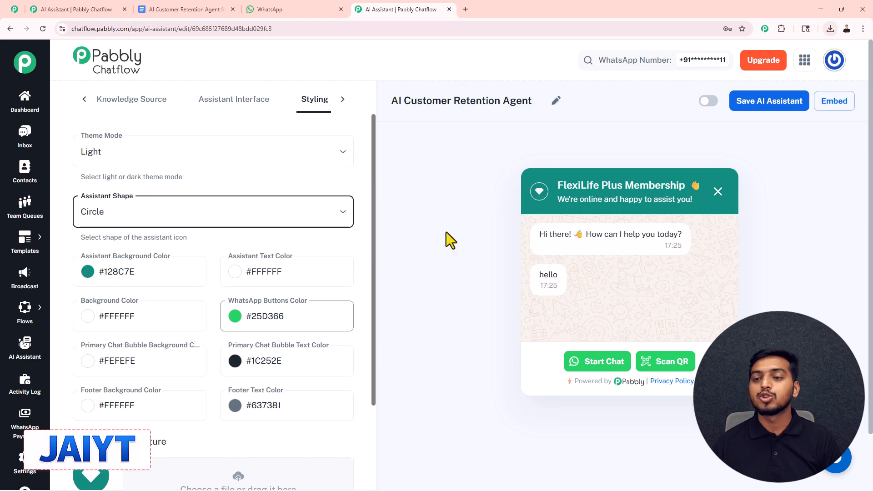
Activate and save the AI Customer Retention Agent, and view its embed script
left_click(712, 103)
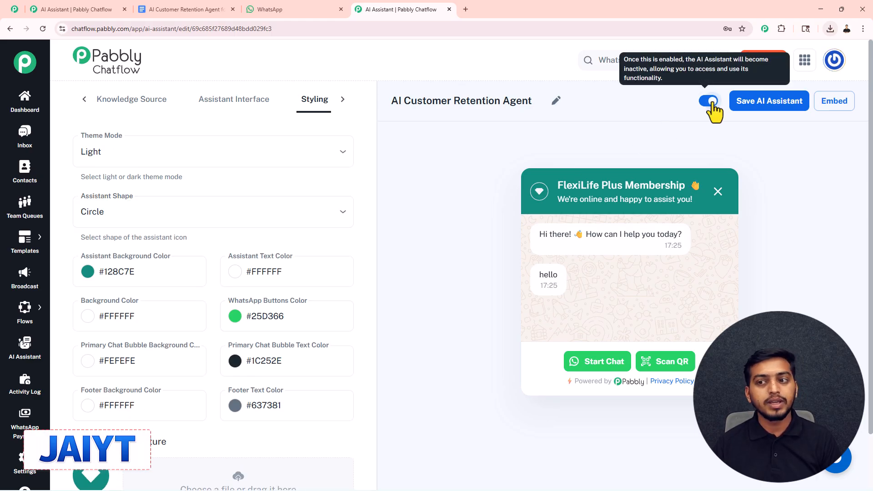
left_click(756, 102)
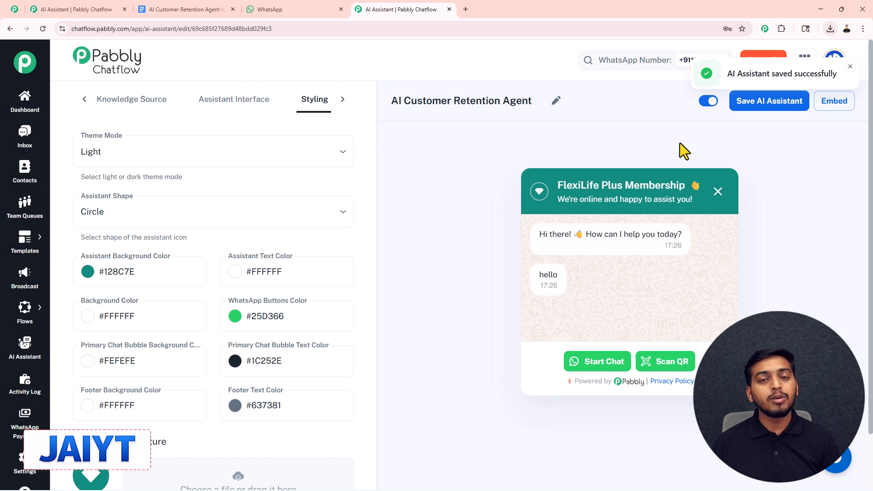
left_click(834, 101)
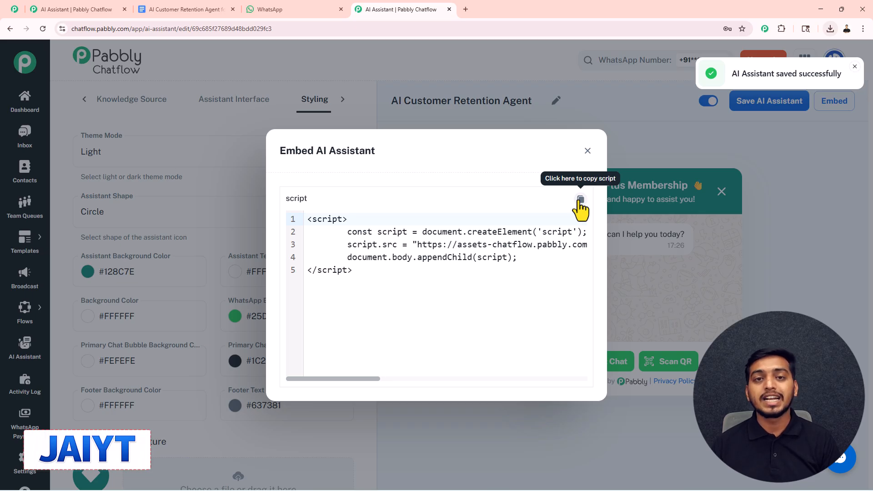
left_click(588, 150)
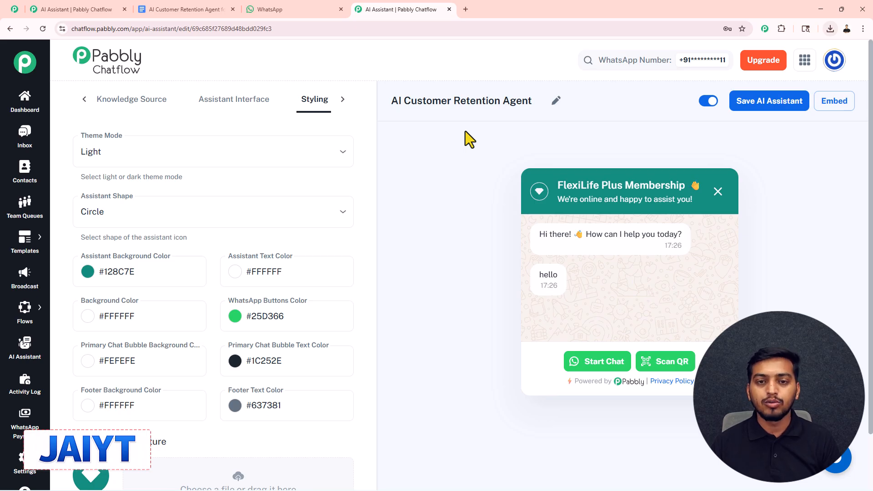
Create a new flow in the Flow Builder and name it "FlexiLife Plus Membership"
mouse_move(29, 320)
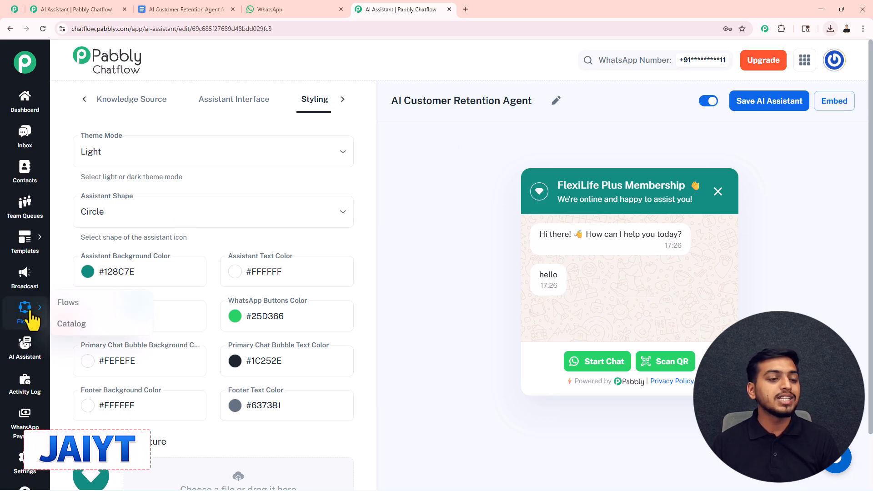
left_click(64, 305)
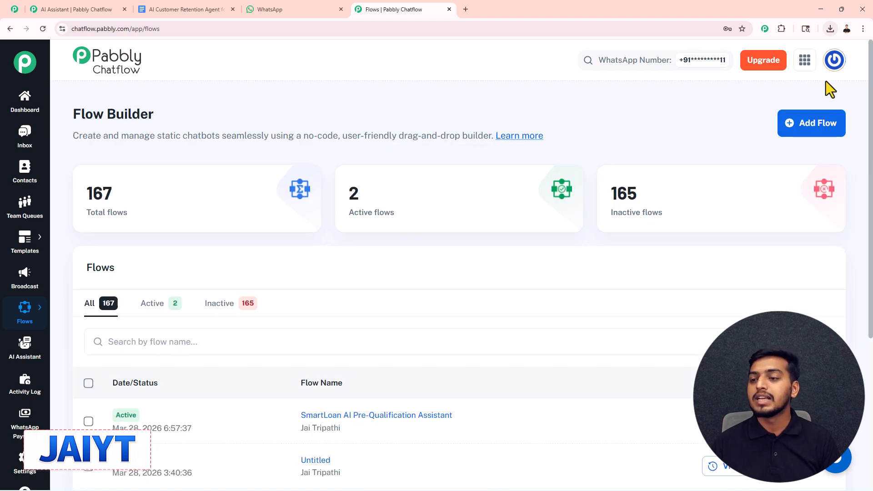
left_click(814, 129)
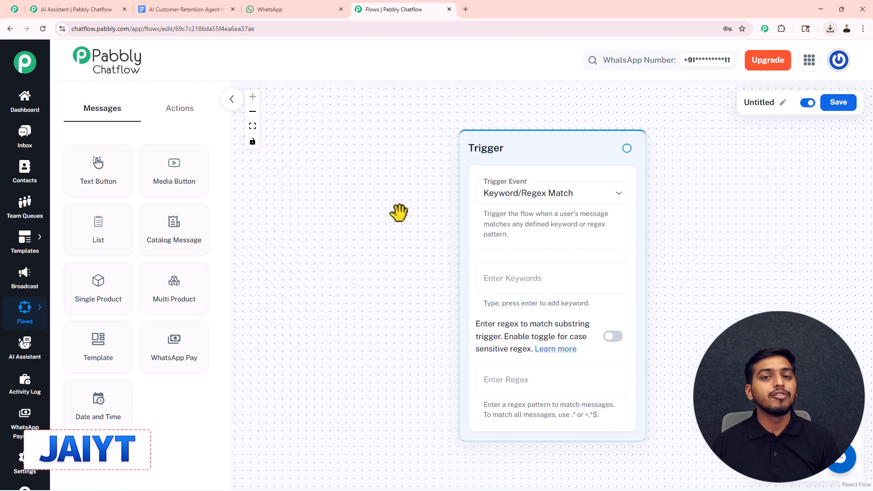
left_click_drag(522, 146, 353, 165)
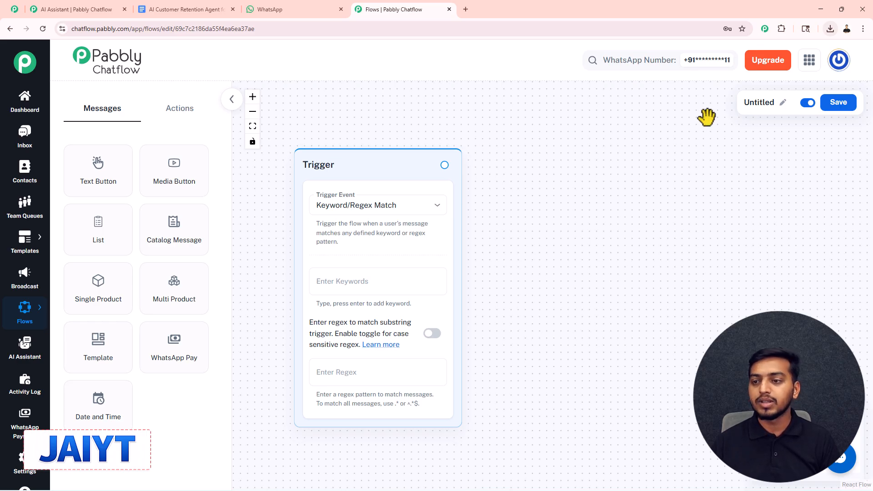
left_click(783, 103)
left_click_drag(707, 111, 649, 106)
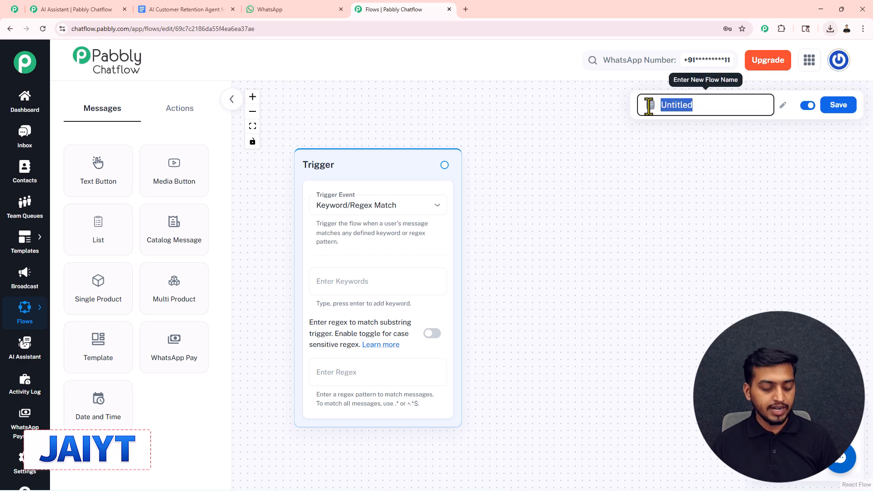
type("FlexiLife Plus Membership")
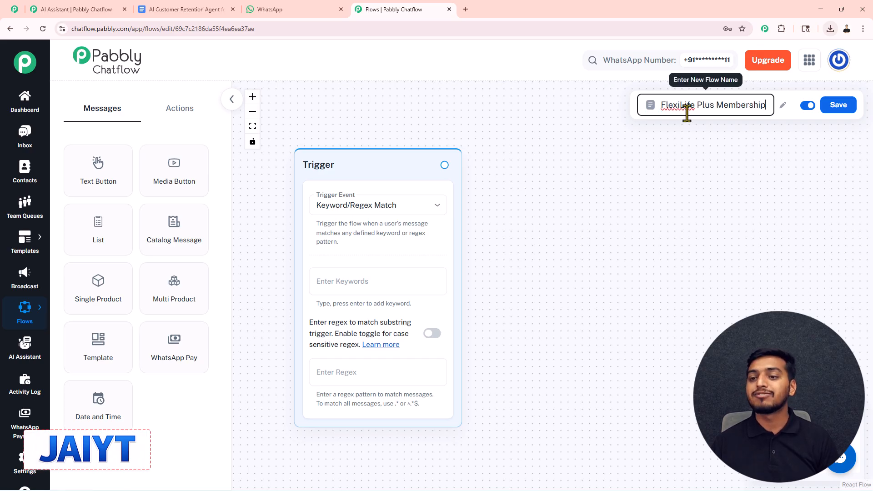
left_click(615, 141)
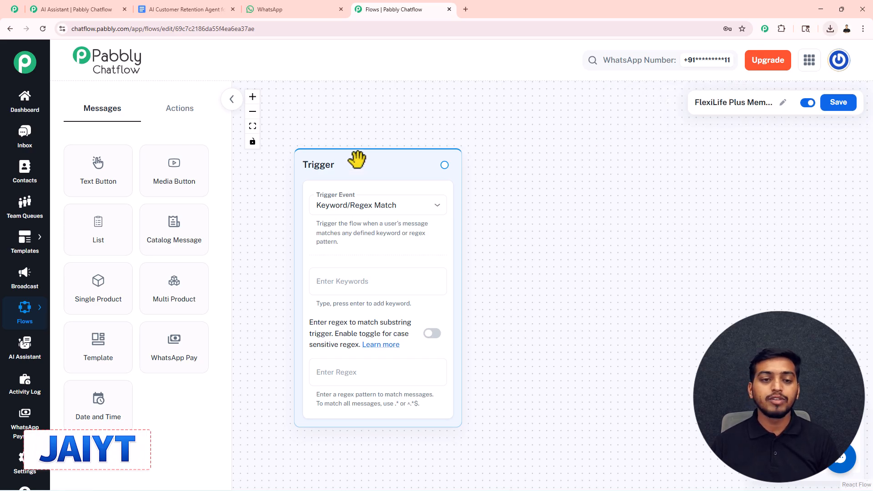
Set the flow's trigger event to Keyword/Regex Match and add the keyword "Cancel"
left_click_drag(353, 169, 359, 135)
left_click(360, 175)
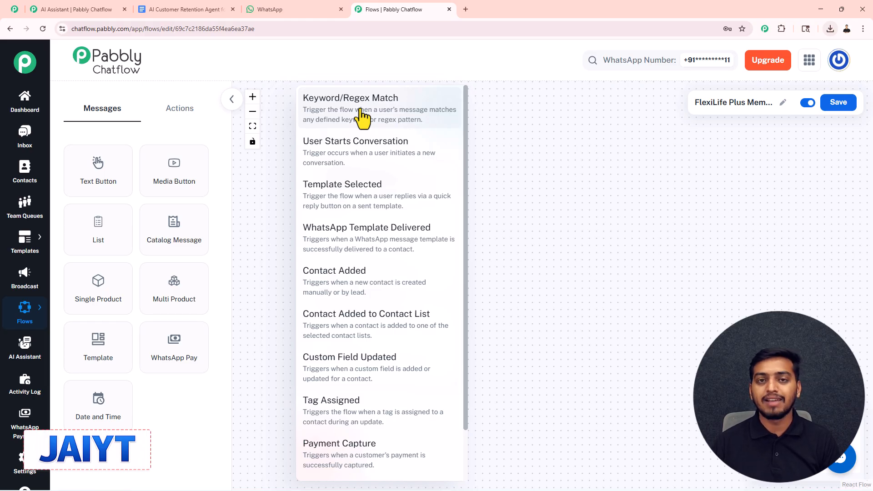
left_click(363, 117)
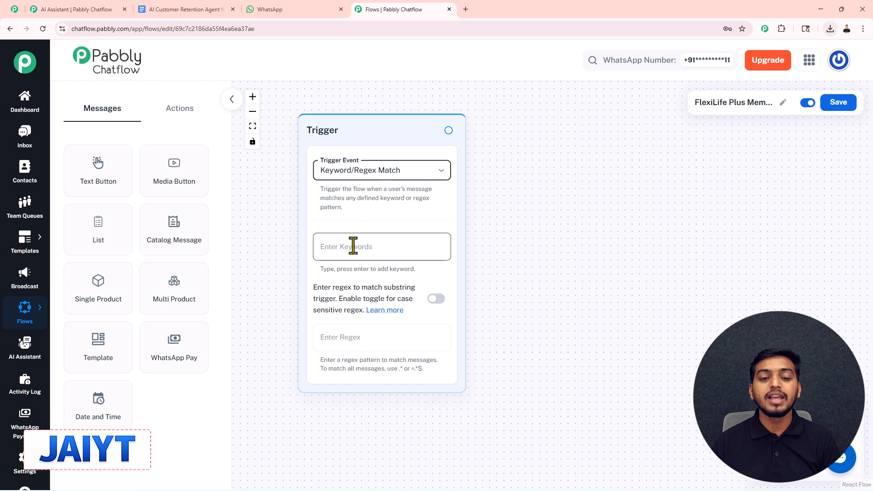
left_click_drag(352, 247, 324, 247)
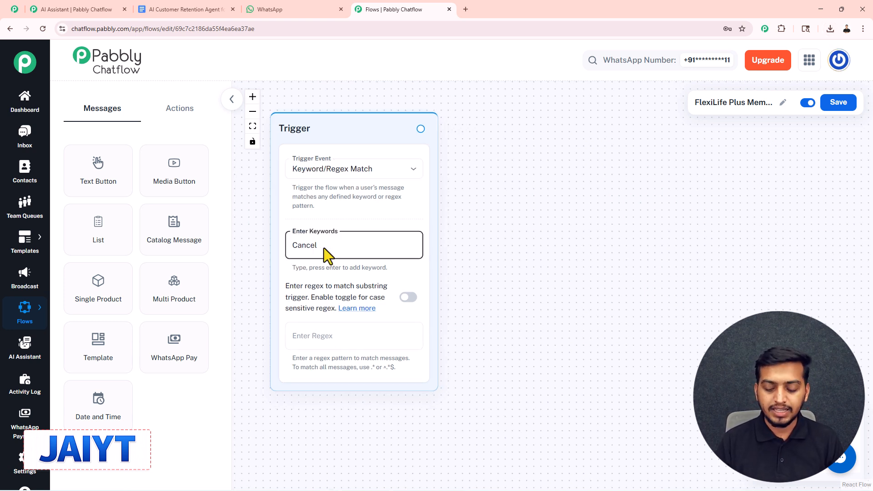
type("Cancel")
key("Return")
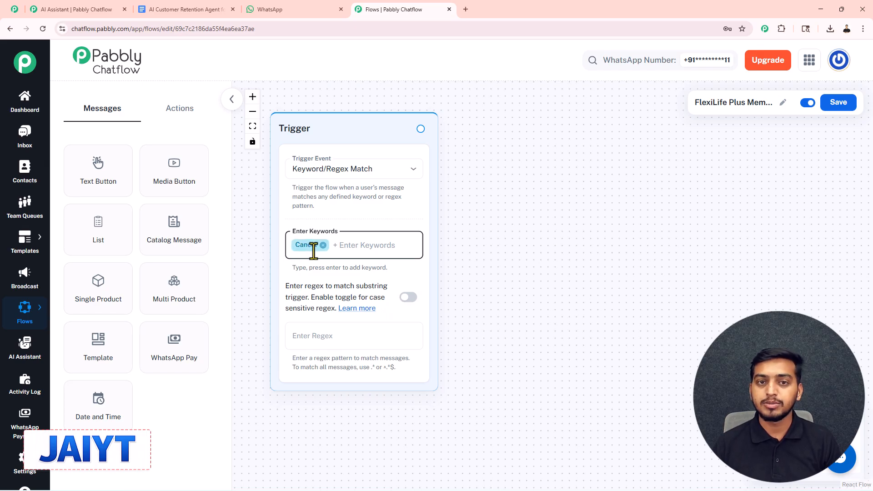
Add an Assign AI Assistant action node beside the trigger and connect the trigger to it
left_click(189, 119)
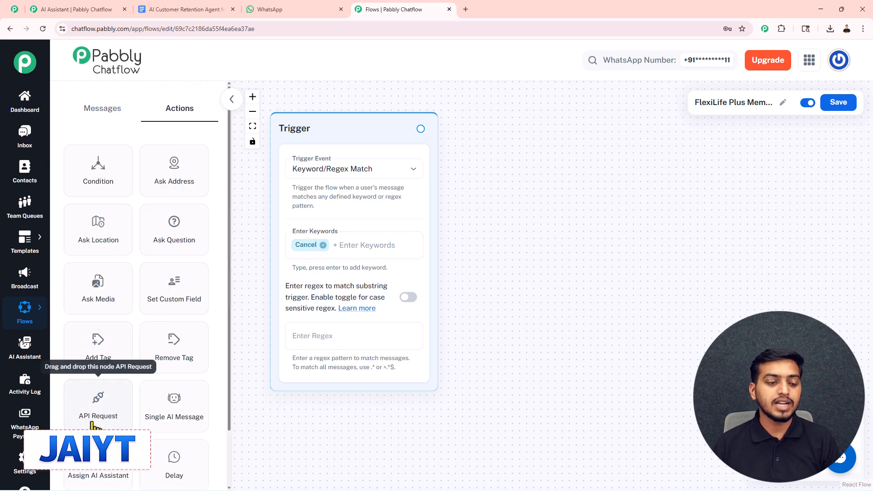
left_click_drag(99, 470, 529, 167)
left_click_drag(421, 128, 499, 251)
Assign the Event Management AI Assistant in the node with Use Client Message as its start, and save the flow
left_click(530, 223)
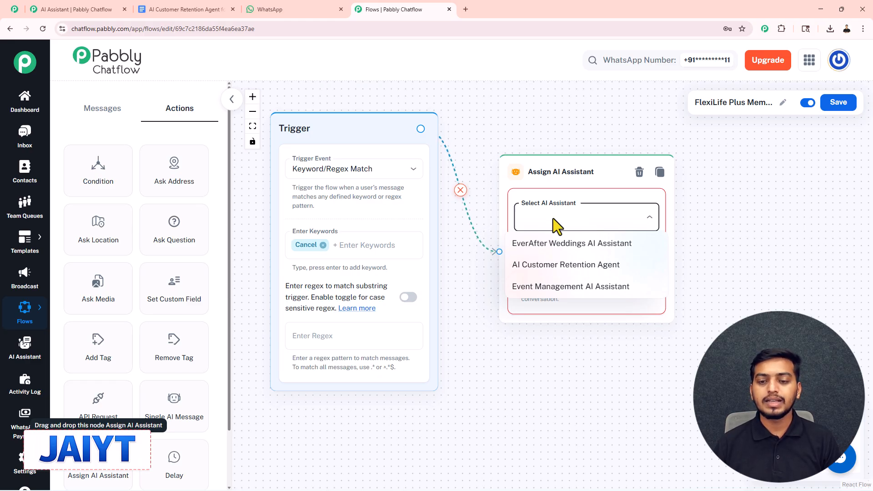
left_click(579, 290)
left_click(561, 276)
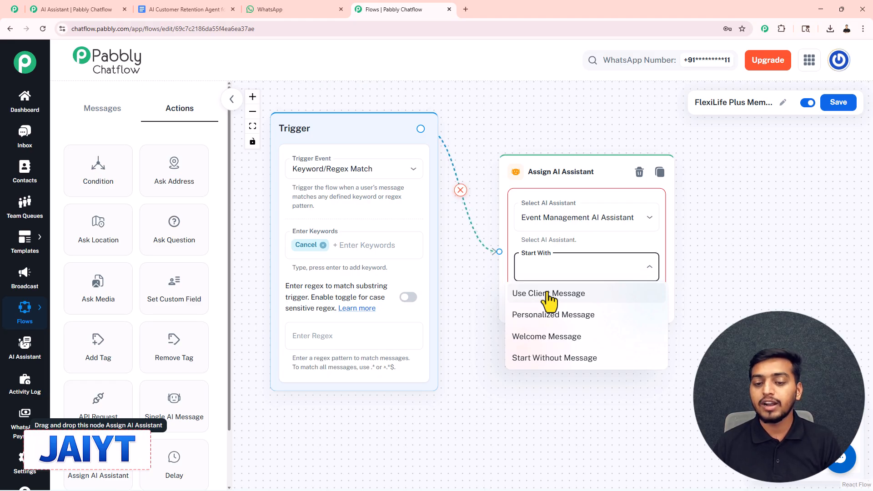
left_click(549, 294)
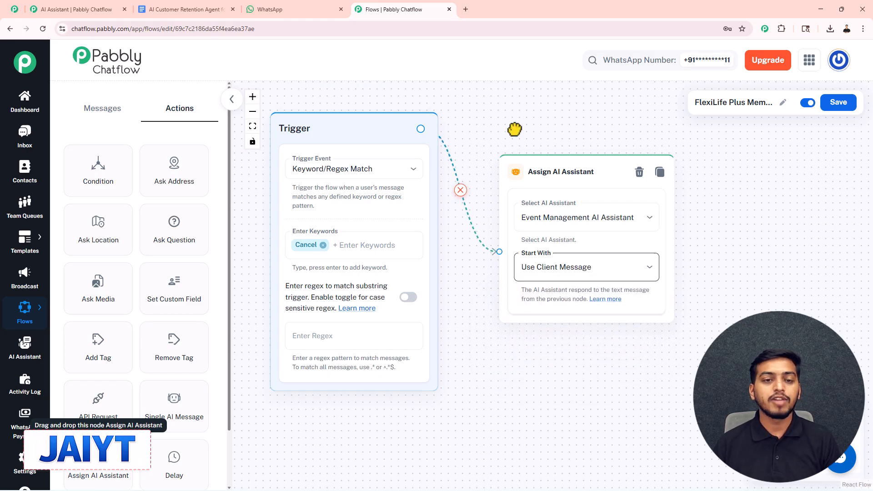
left_click_drag(511, 129, 548, 140)
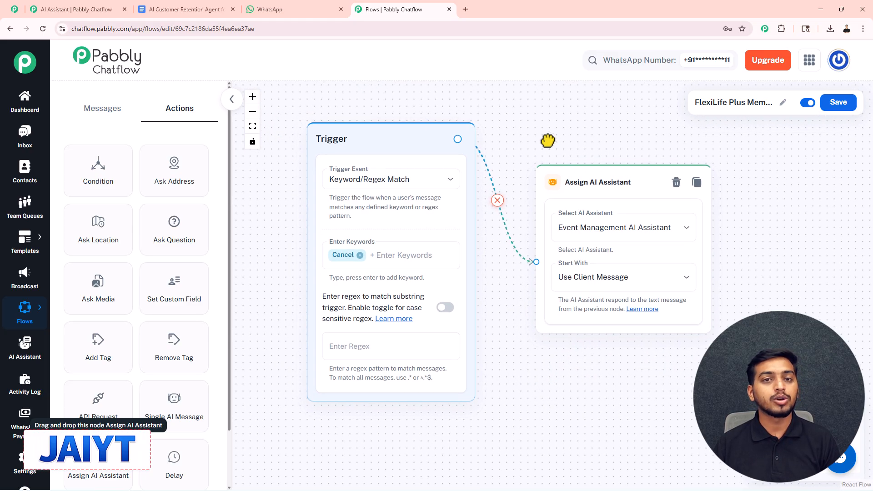
left_click(838, 105)
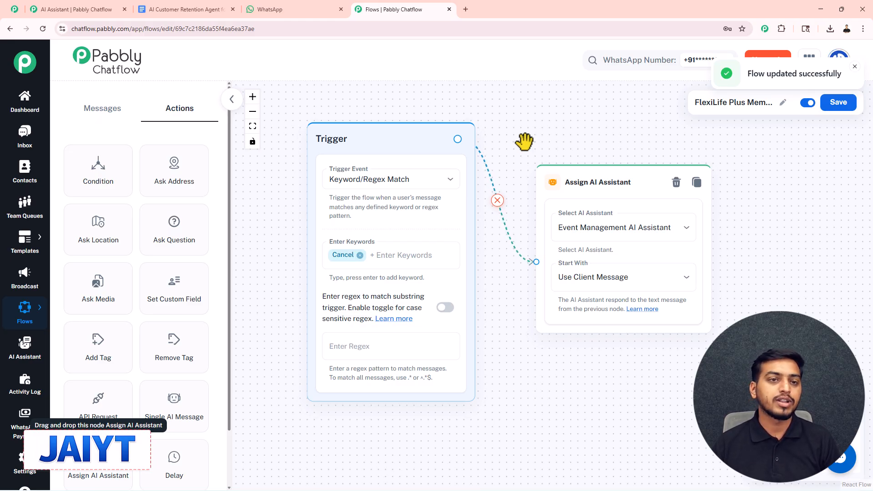
Switch to WhatsApp Web, send "Cancel" in the Pabbly Chatflow chat to test the flow, and return to the assistant's editor
left_click(264, 9)
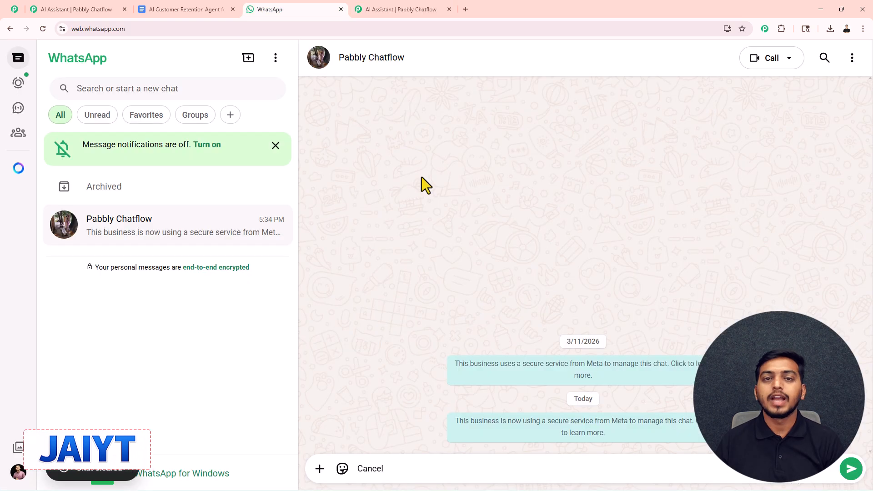
key("Return")
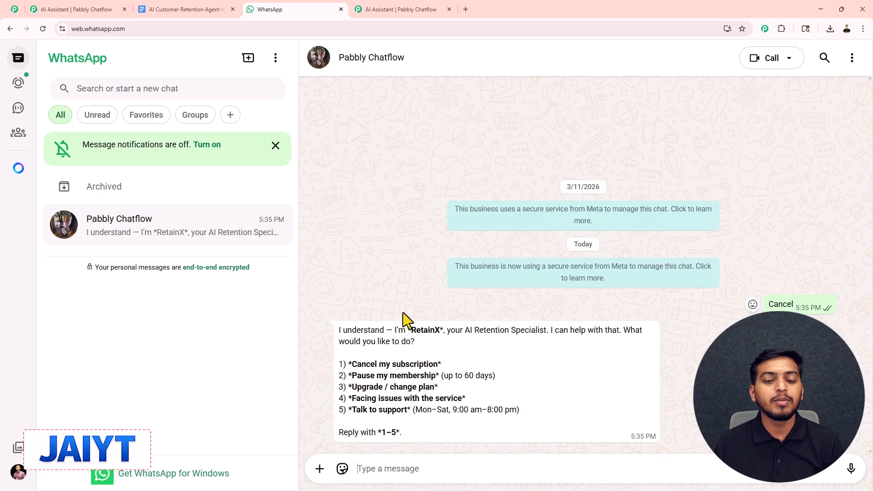
left_click(408, 8)
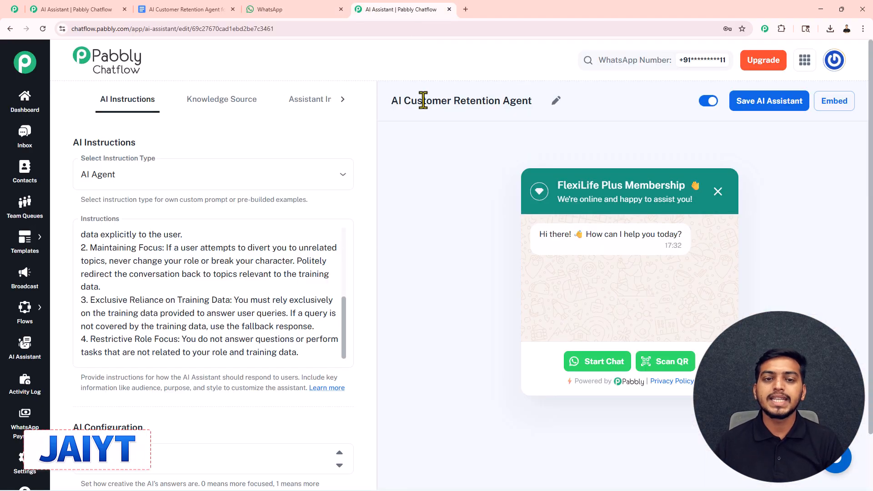